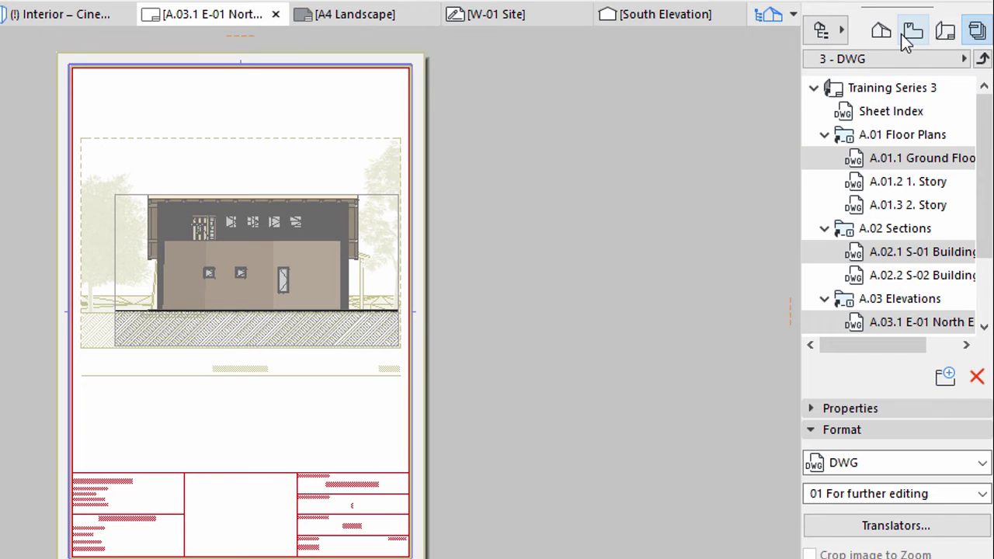
Step: Open the Entrance - OpenGL 3D view from the View Map
left_click(900, 34)
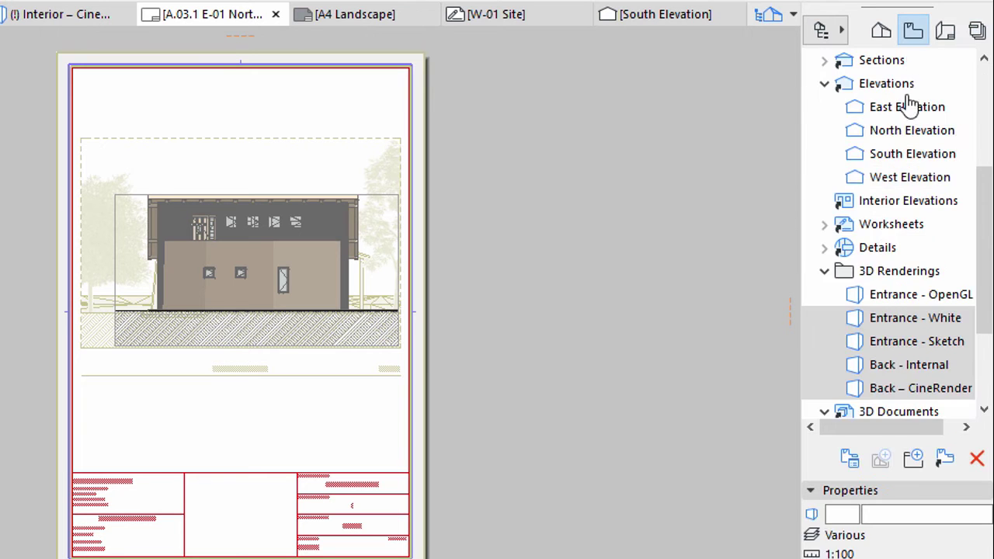
left_click(877, 295)
double_click(868, 295)
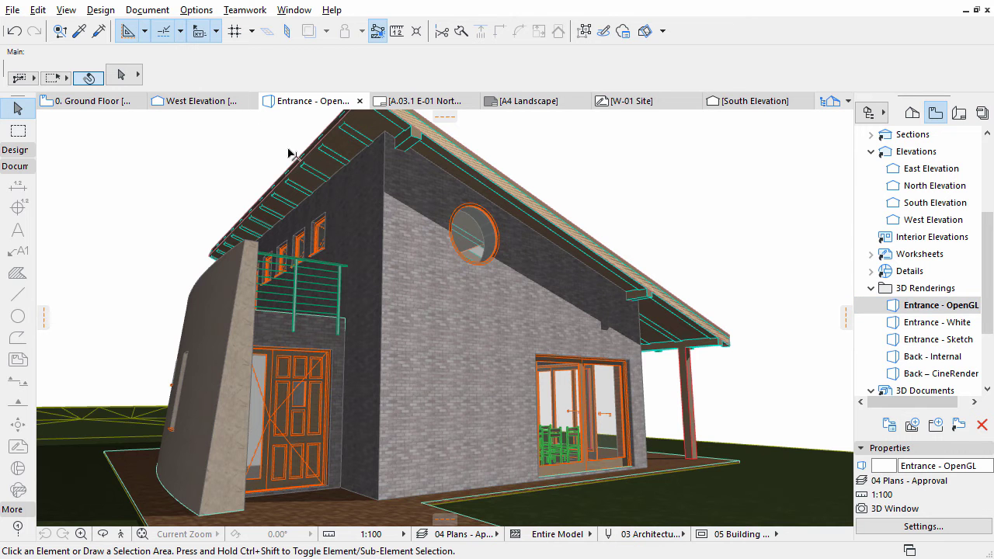
Step: Create a new layer combination named '11 IFC' in Layer Settings
left_click(151, 10)
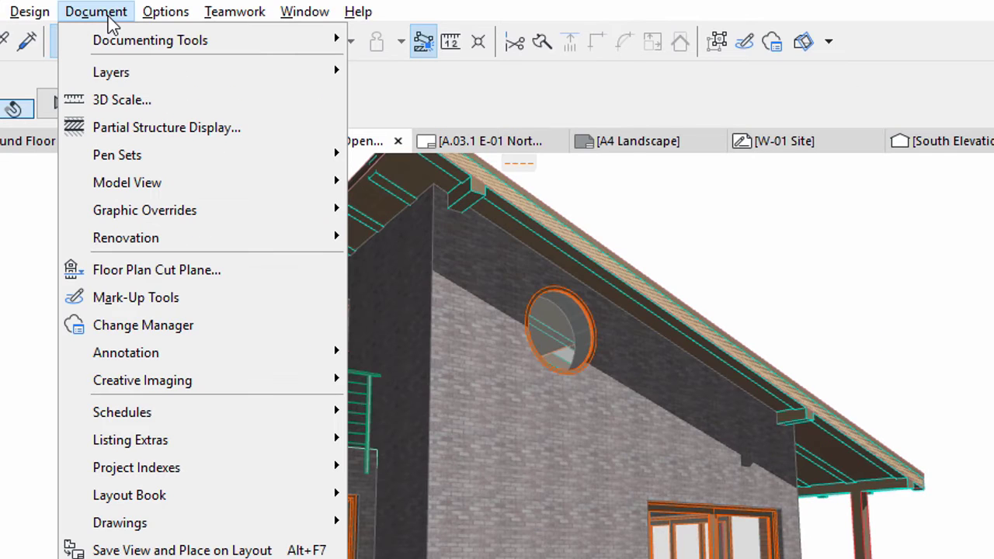
mouse_move(111, 72)
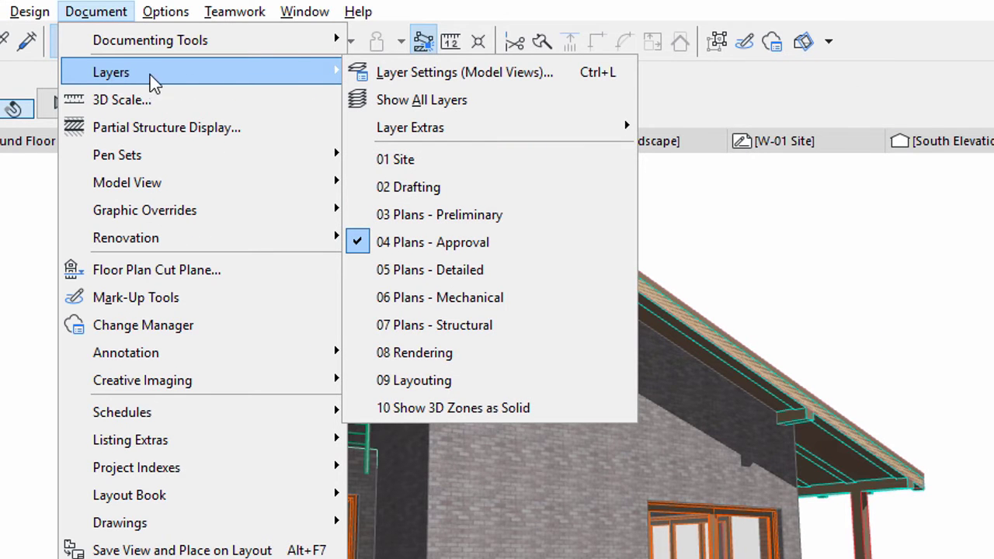
left_click(438, 74)
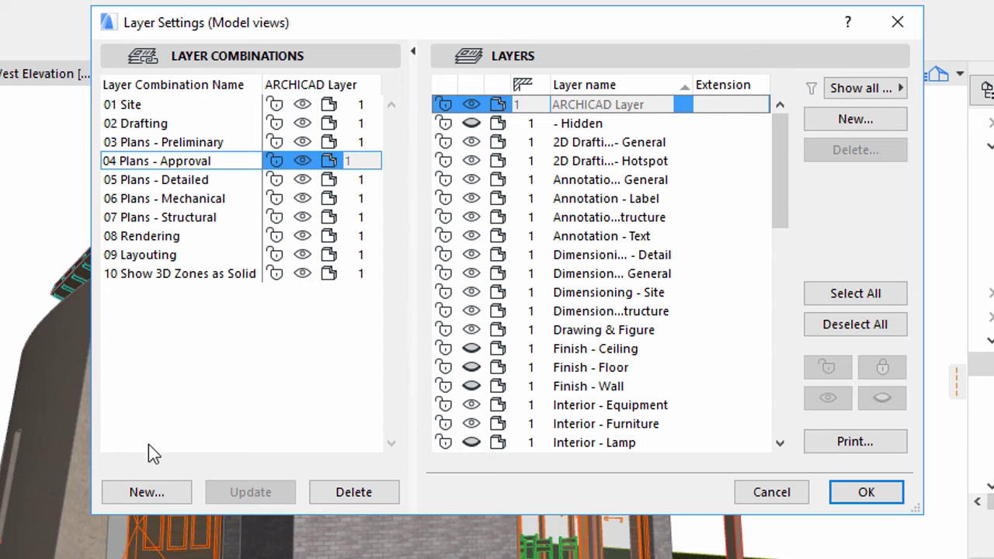
left_click(152, 484)
type("11 IFC")
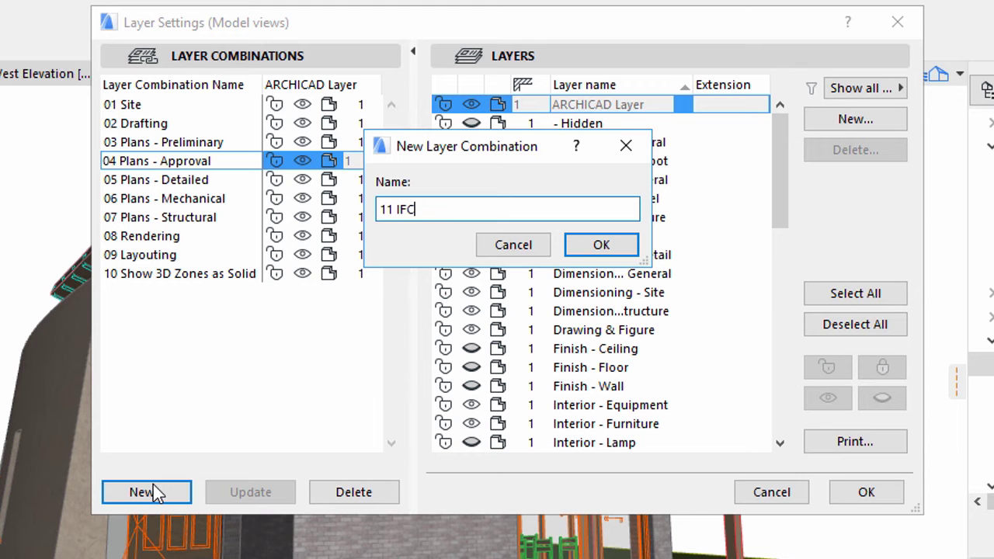
left_click(595, 244)
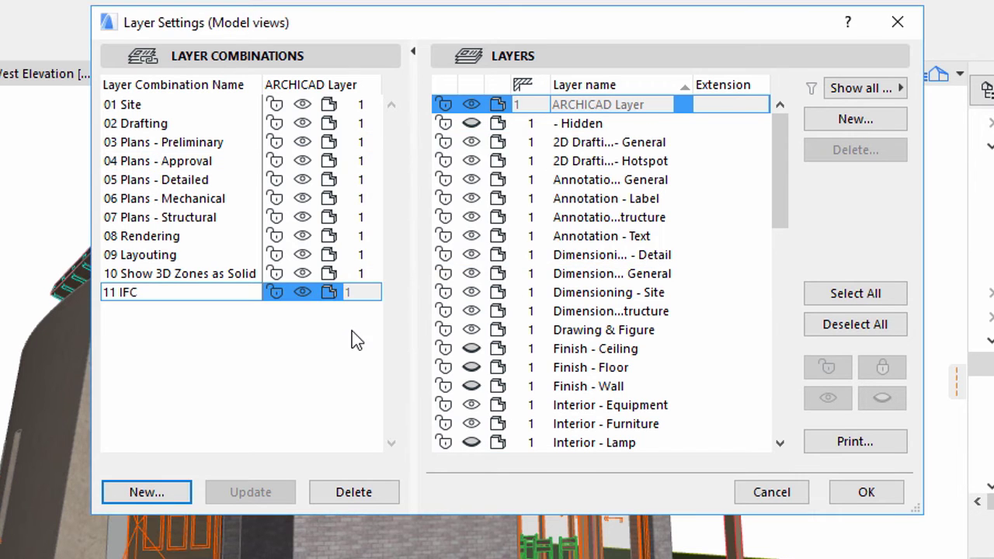
Step: Hide Interior - Furniture, Site & Landscape - General and Terrain, then update and apply 11 IFC
left_click(473, 426)
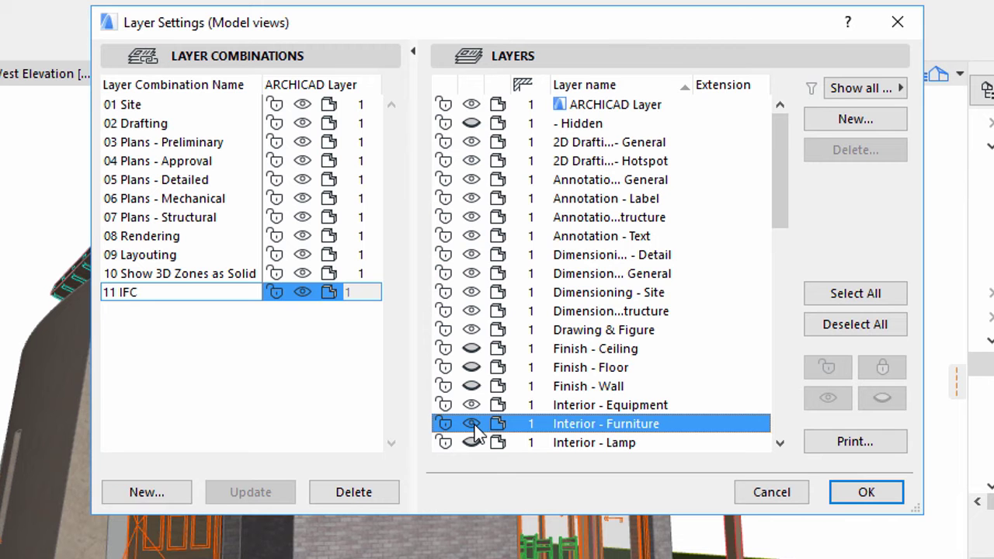
left_click(471, 423)
left_click_drag(776, 210, 798, 343)
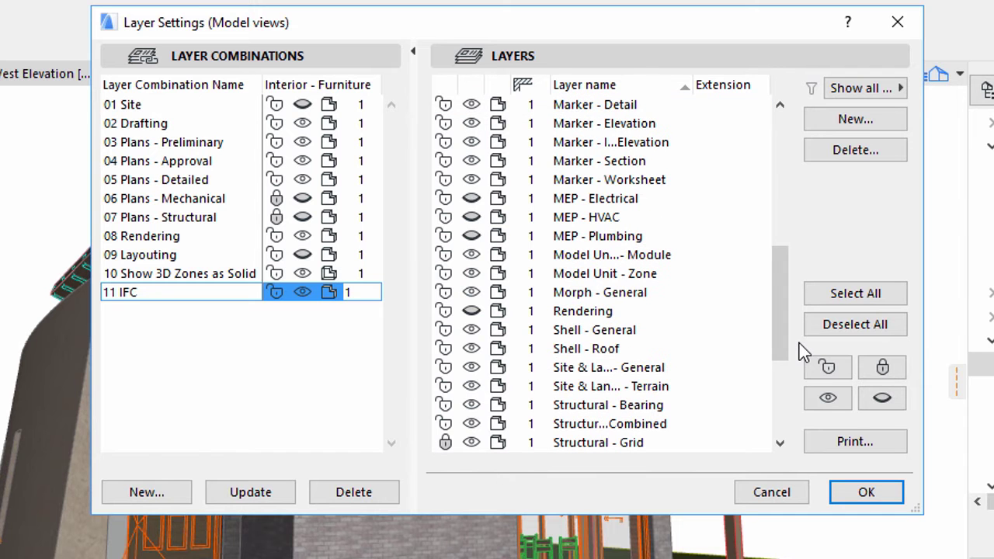
left_click(471, 367)
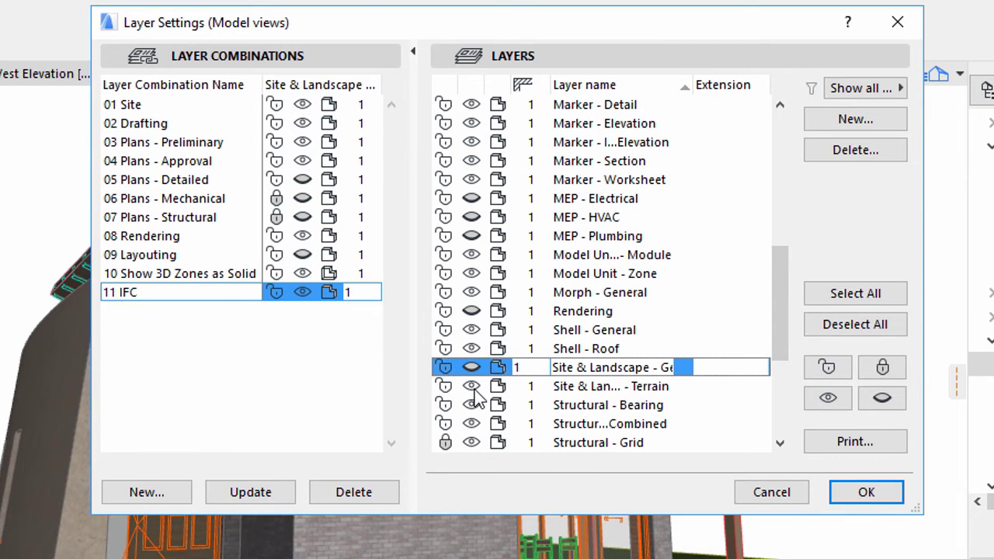
left_click(471, 385)
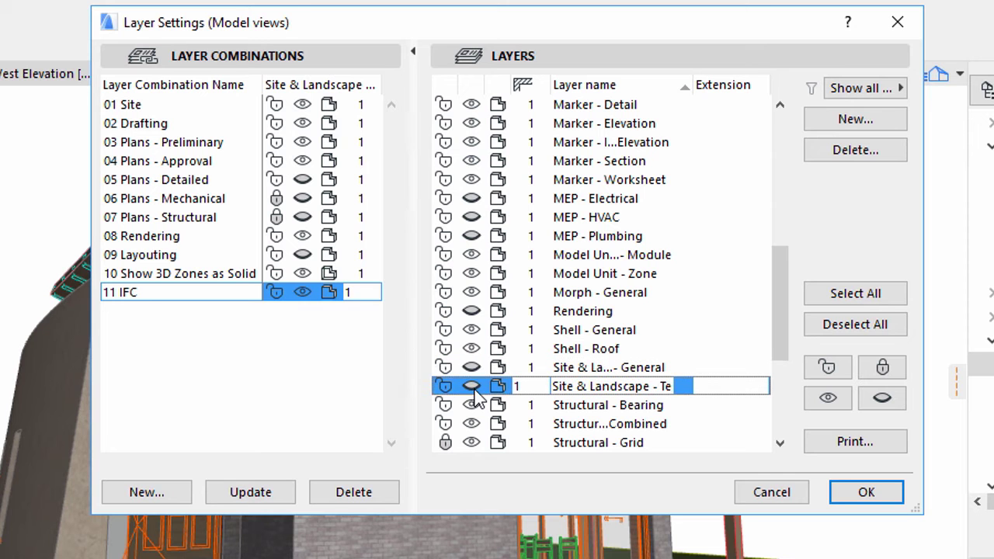
left_click(240, 492)
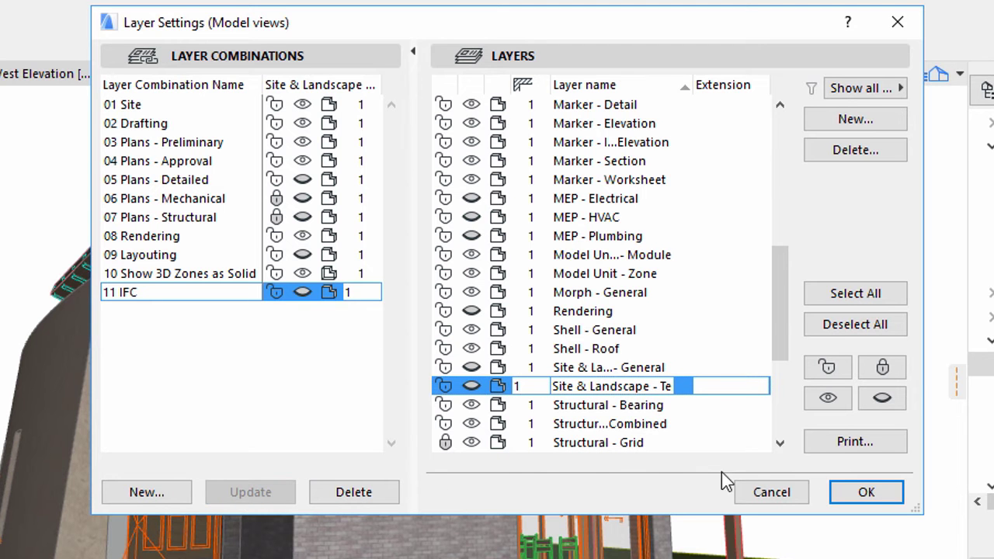
left_click(863, 493)
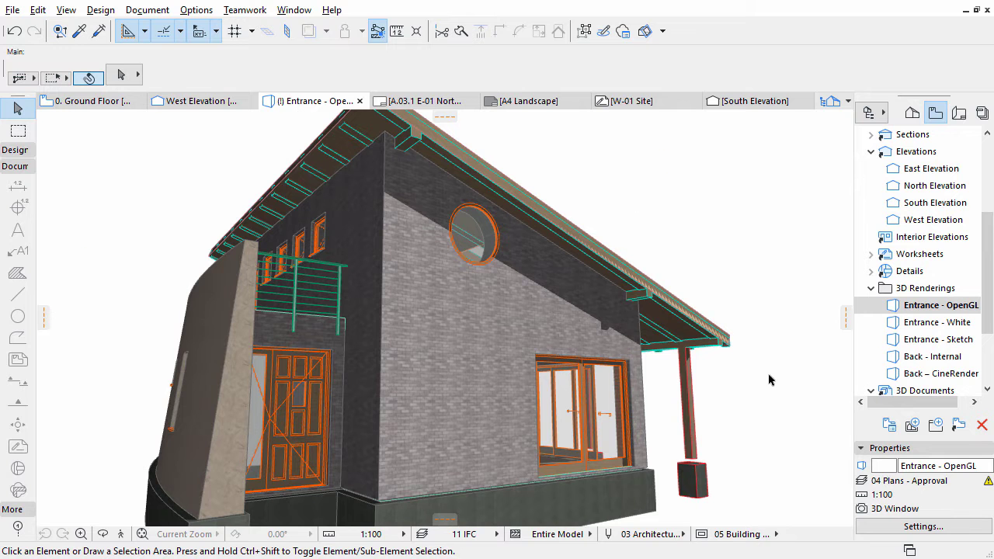
Step: Set Partial Structure Display to Core of Load-Bearing Elements Only
left_click(147, 9)
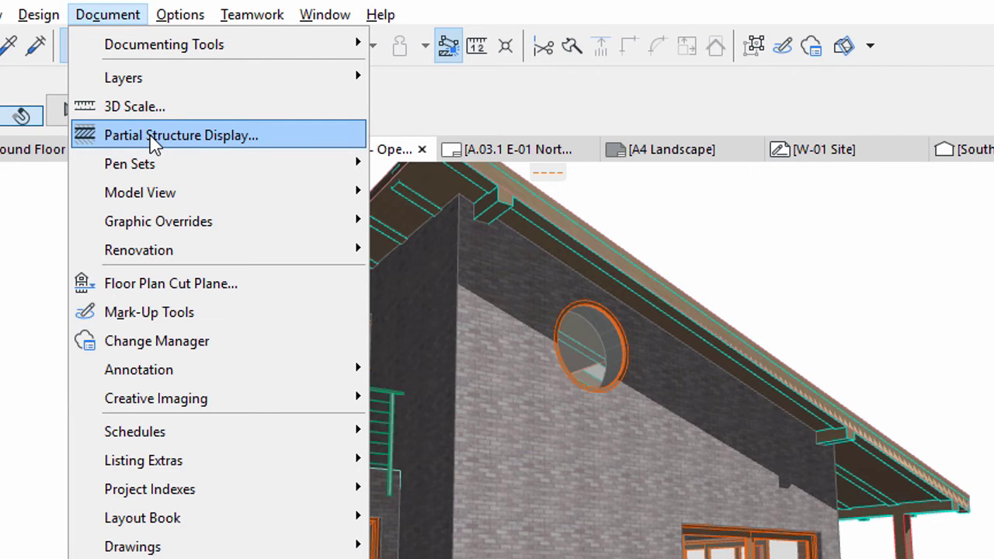
left_click(155, 136)
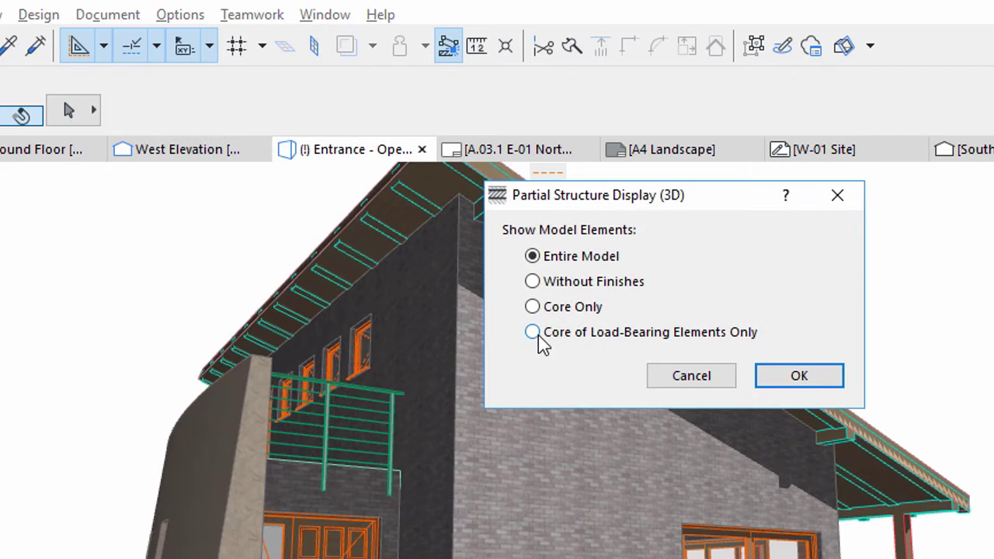
left_click(533, 332)
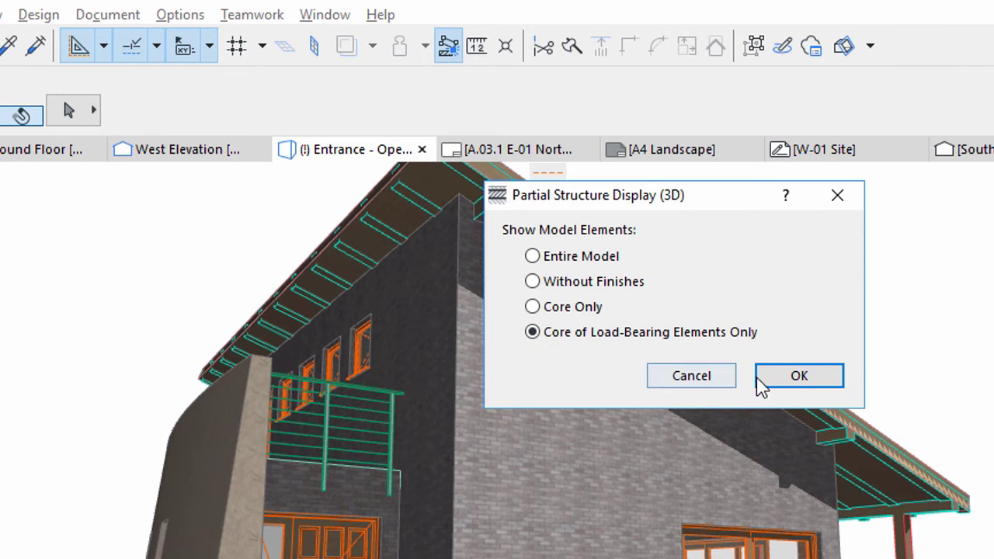
left_click(797, 379)
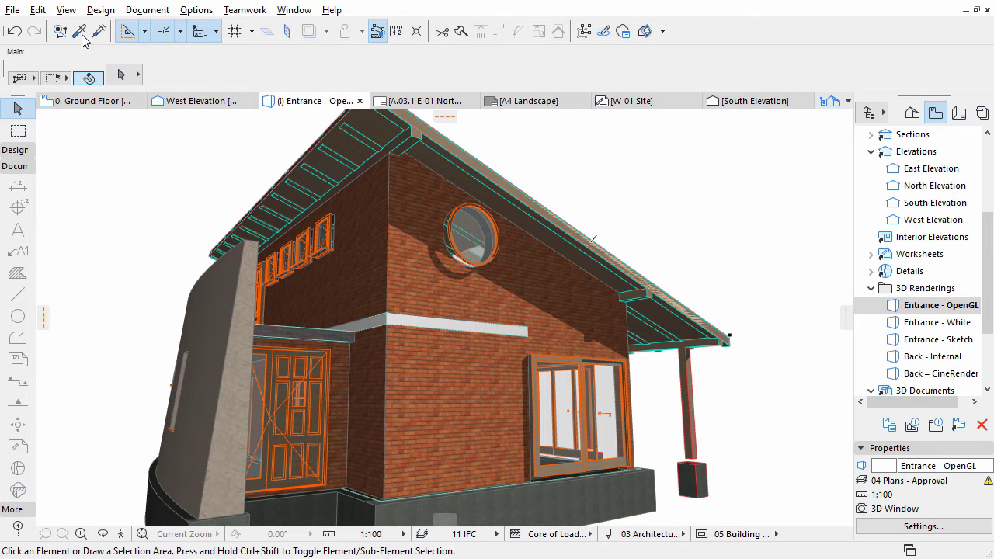
Step: Filter windows, doors, roofs and skylights out of the 3D view
left_click(67, 10)
mouse_move(102, 453)
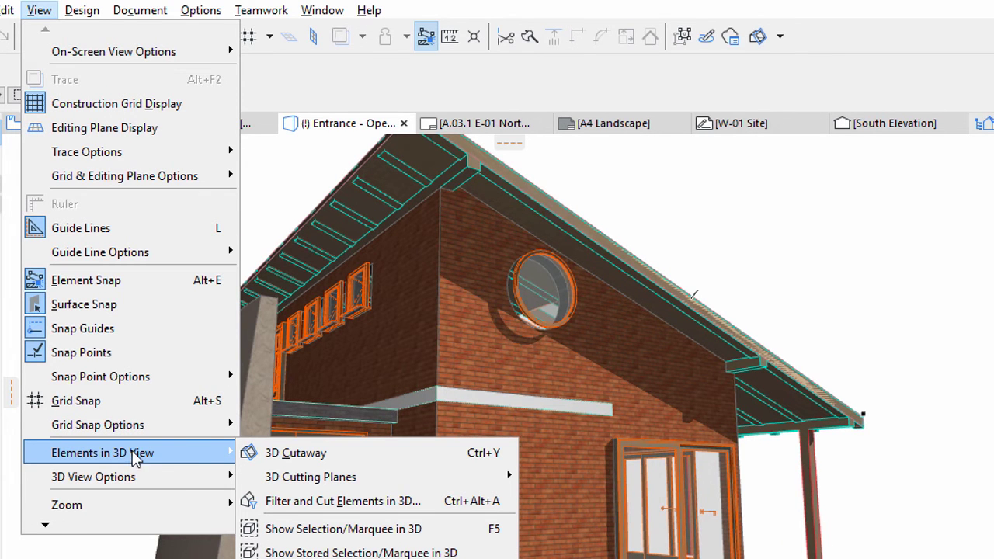
left_click(309, 501)
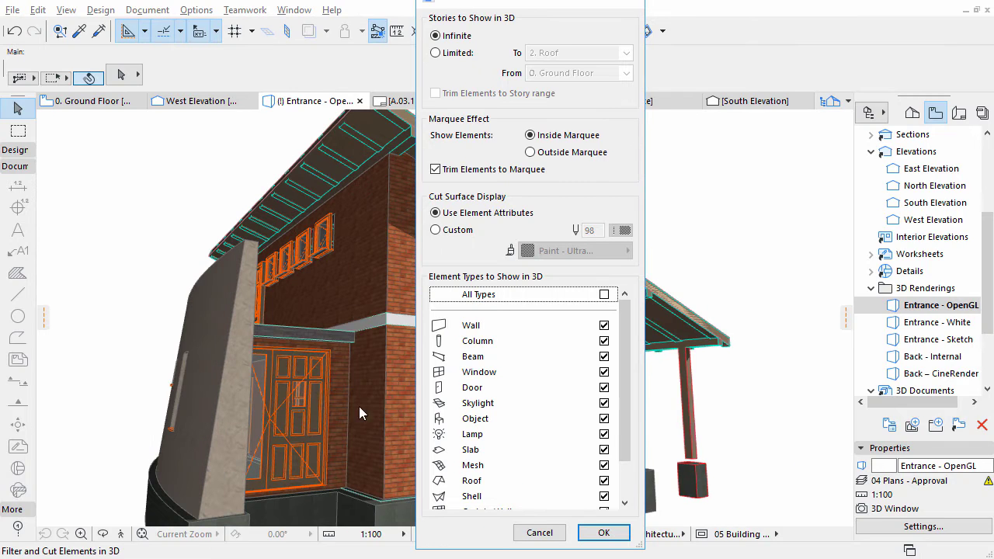
left_click(631, 290)
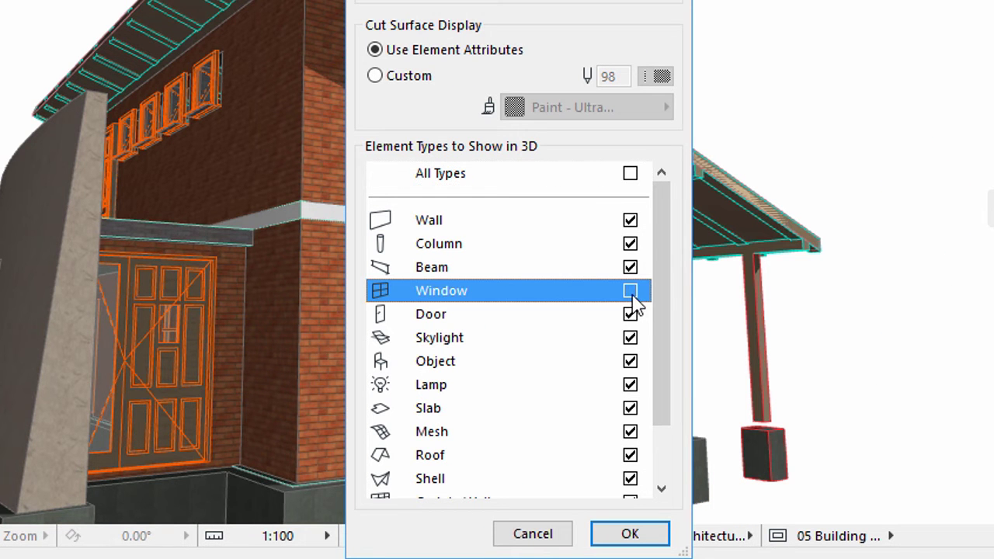
left_click(629, 314)
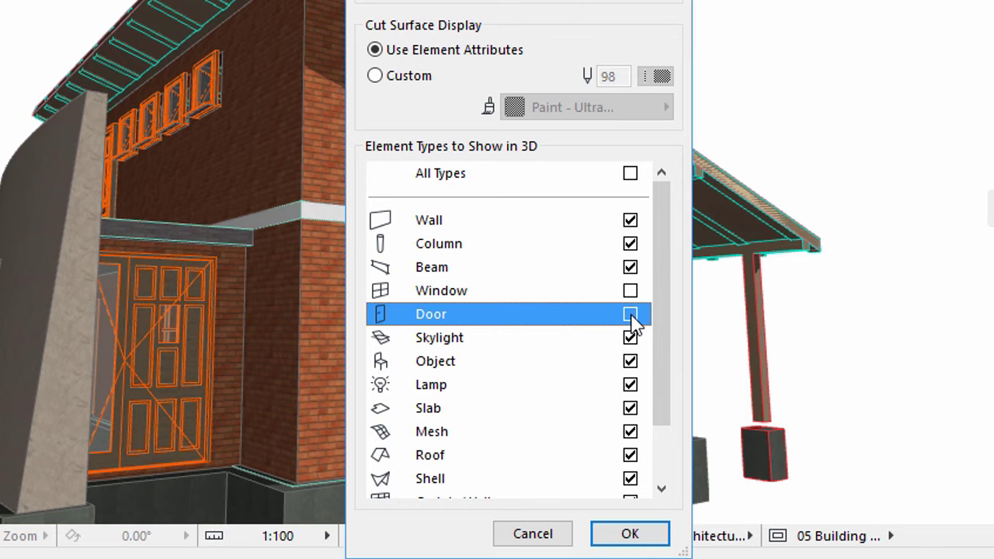
left_click(629, 455)
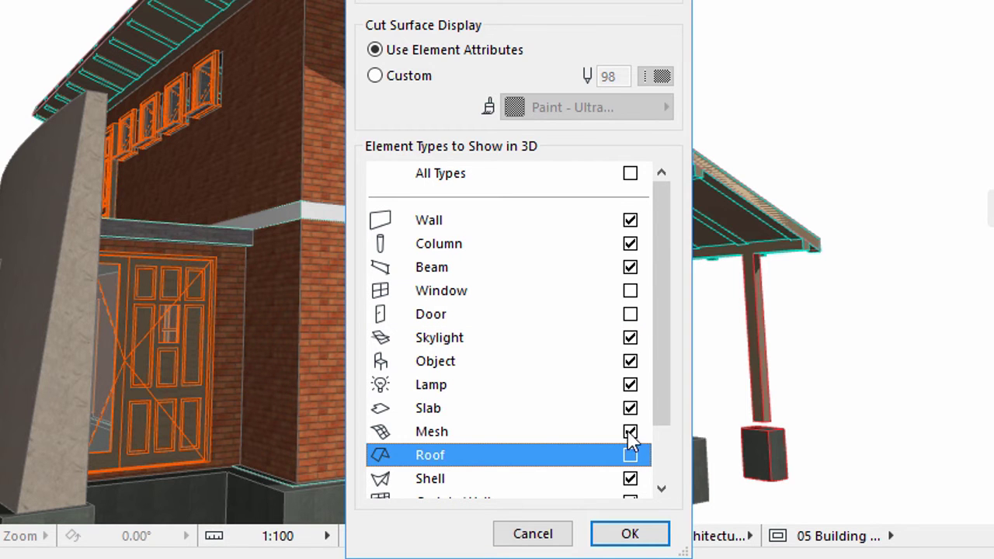
left_click(630, 339)
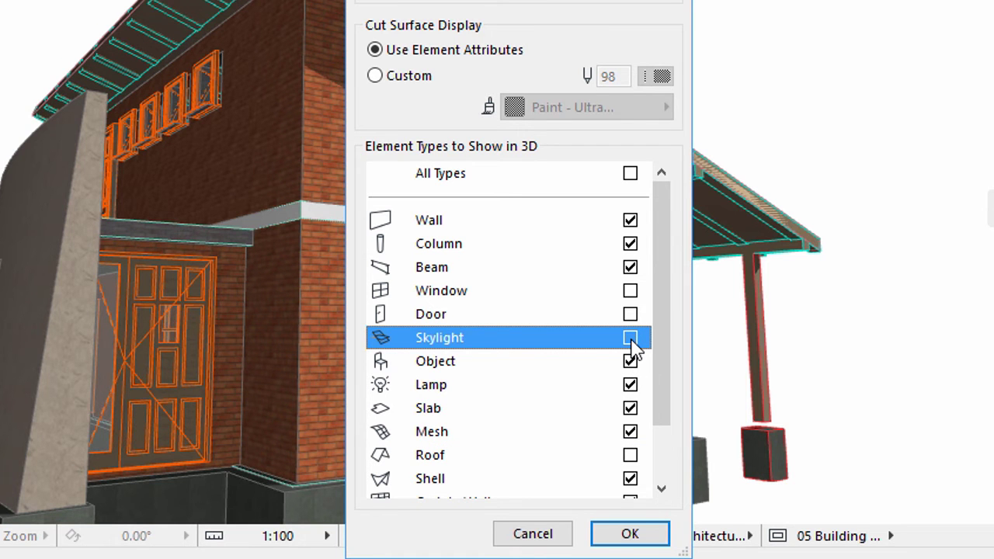
left_click(633, 533)
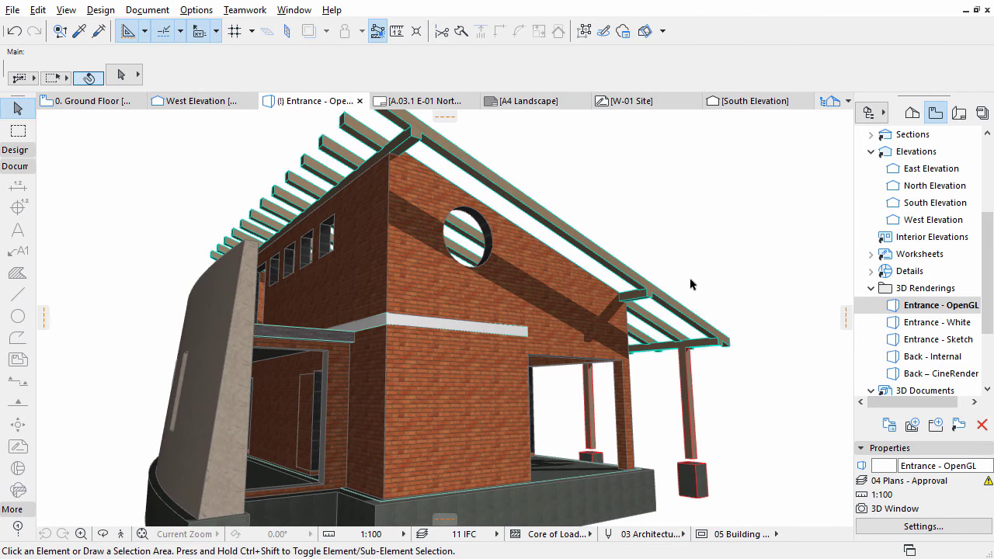
Step: Zoom out and orbit the model to view the pergola rafters and posts from above
scroll(437, 357, "down", 3)
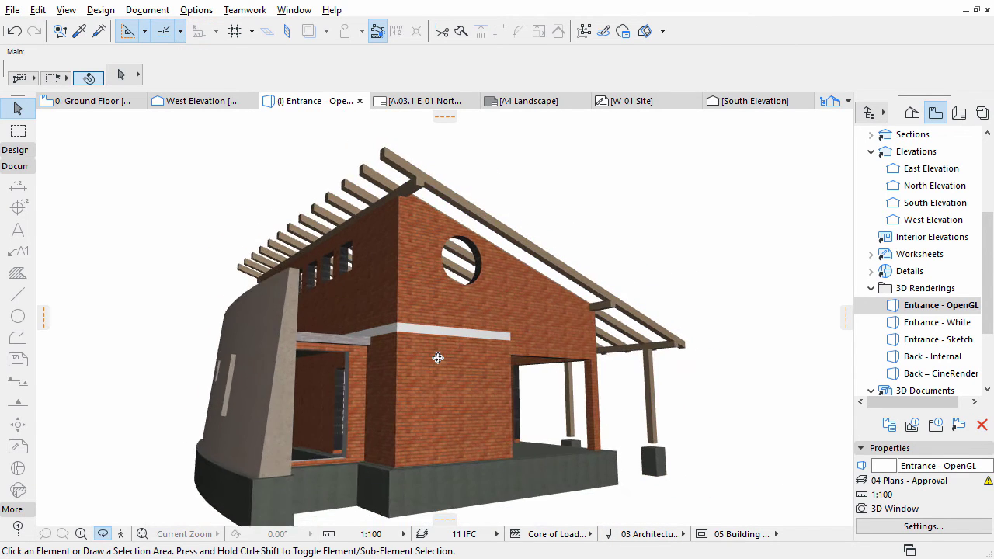
scroll(437, 357, "down", 2)
scroll(586, 362, "down", 2)
mouse_move(585, 362)
left_mouse_down()
mouse_move(429, 406)
mouse_move(300, 481)
mouse_move(567, 389)
mouse_move(575, 364)
left_mouse_up()
mouse_move(638, 345)
left_mouse_down()
mouse_move(506, 382)
mouse_move(456, 335)
mouse_move(757, 415)
left_mouse_up()
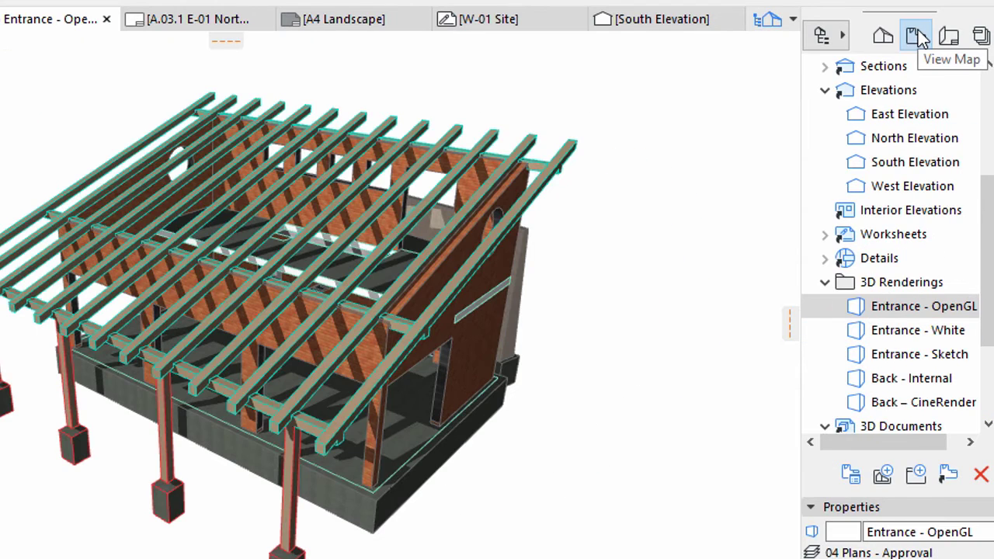
Step: Create a new view folder named 'IFC' under the project root in the View Map
left_click(916, 37)
left_click(884, 69)
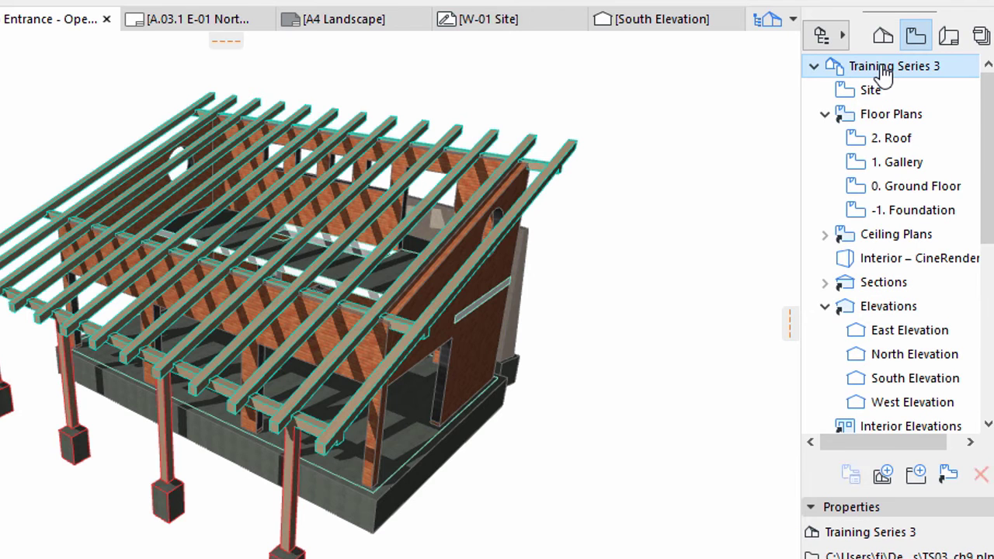
left_click(916, 474)
type("IFC")
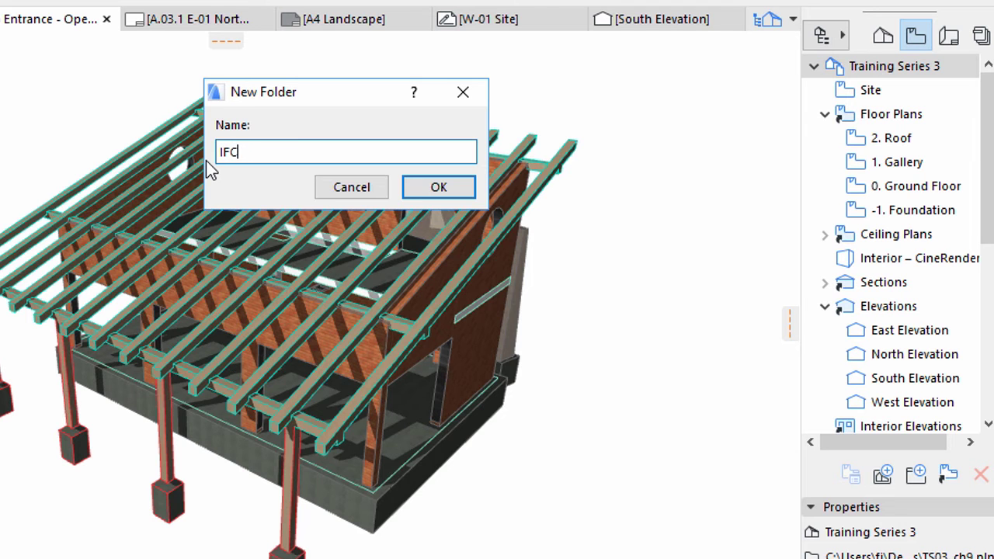
left_click(438, 188)
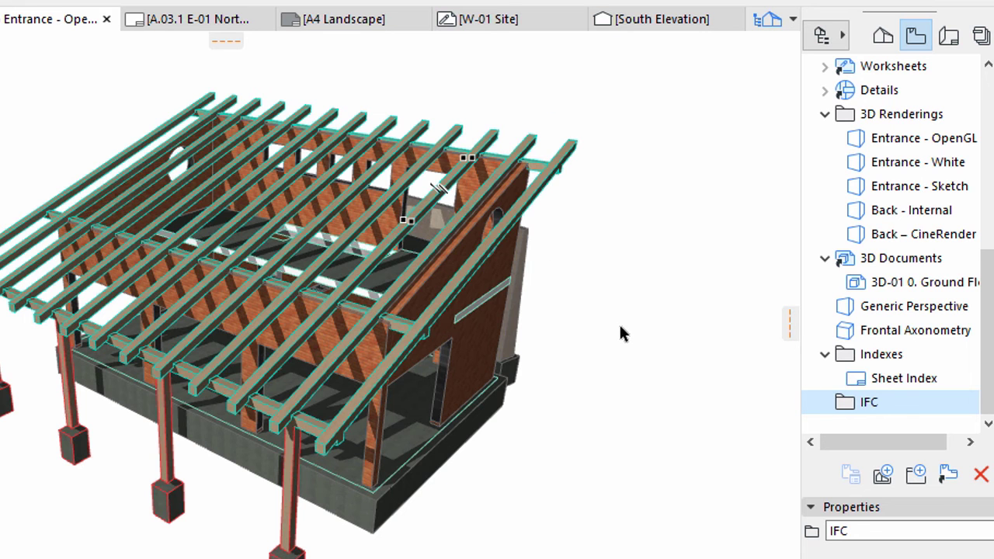
Step: Save the current 3D view into that folder with the custom name 'IFC'
left_click(880, 477)
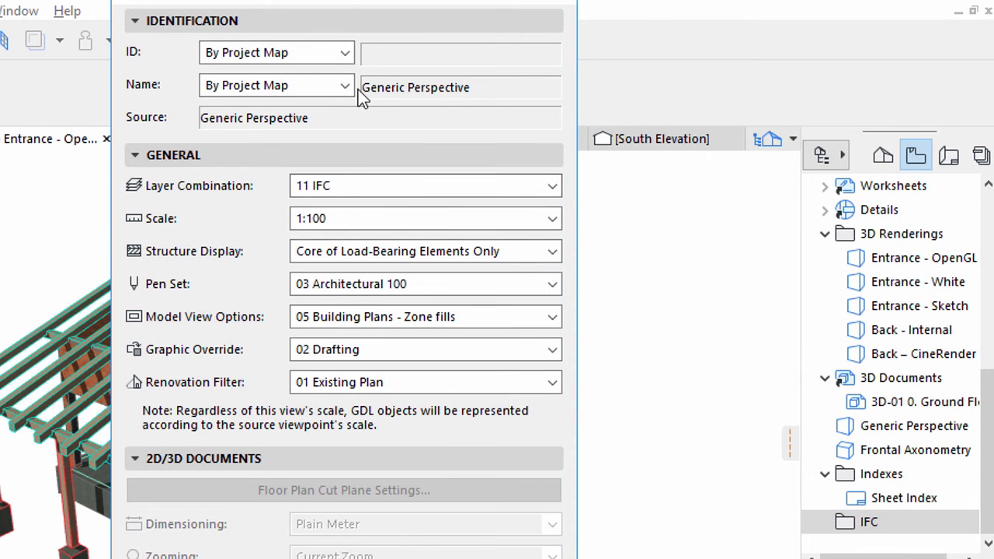
left_click(346, 87)
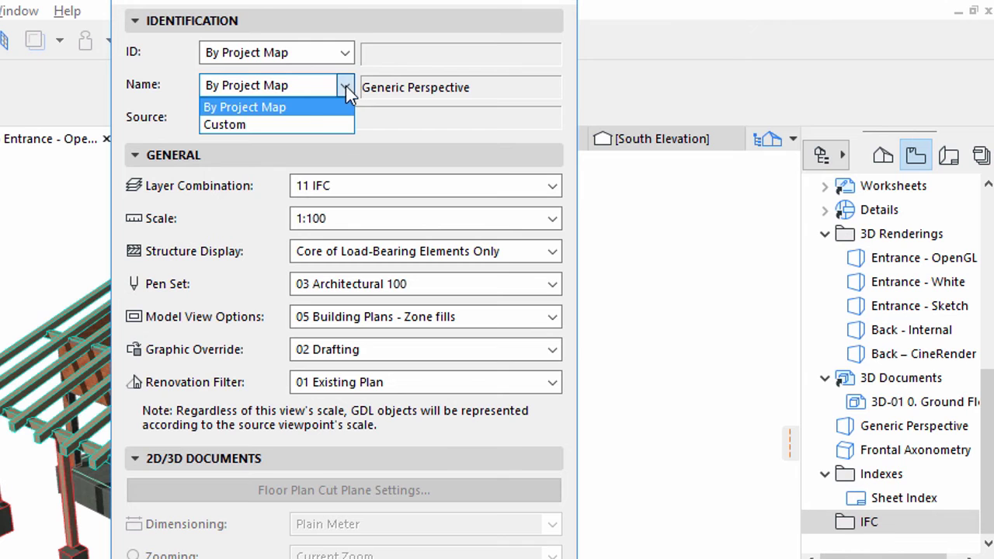
left_click(310, 125)
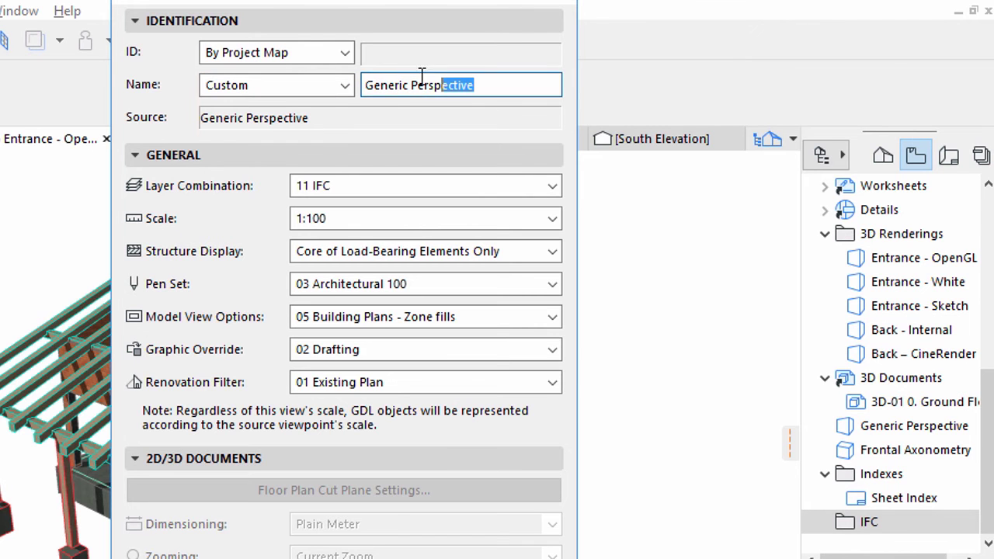
left_click_drag(410, 73, 368, 84)
type("IFC")
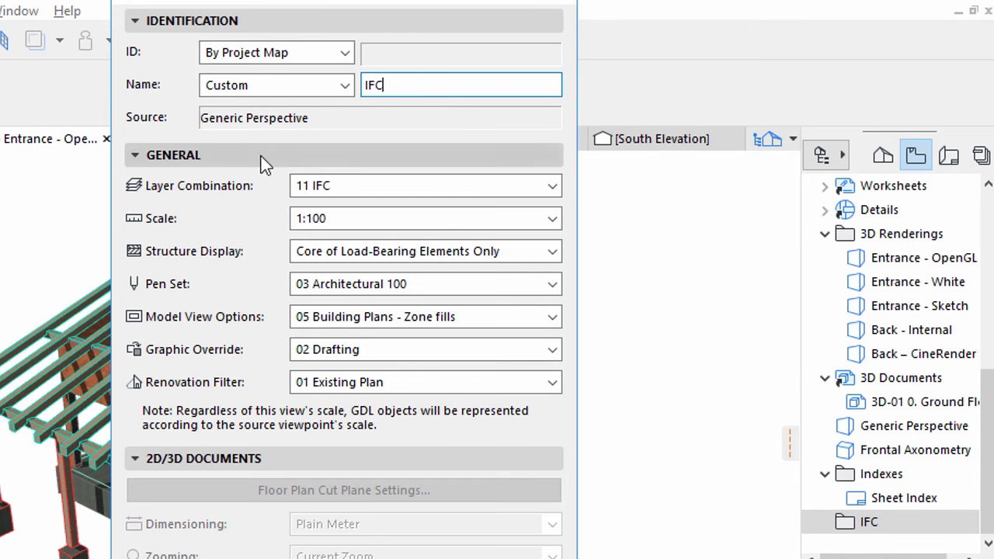
left_click(172, 159)
left_click(137, 179)
left_click(134, 206)
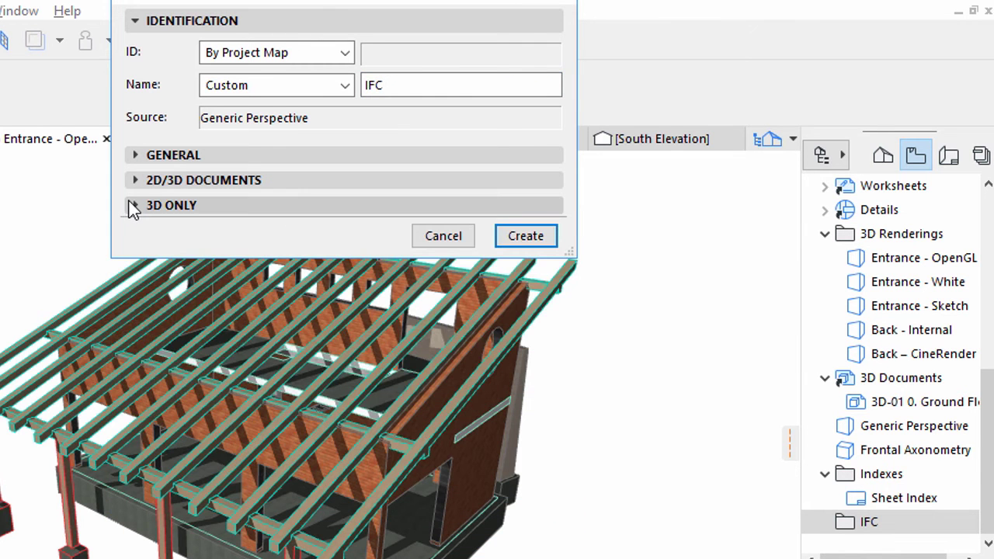
left_click(525, 237)
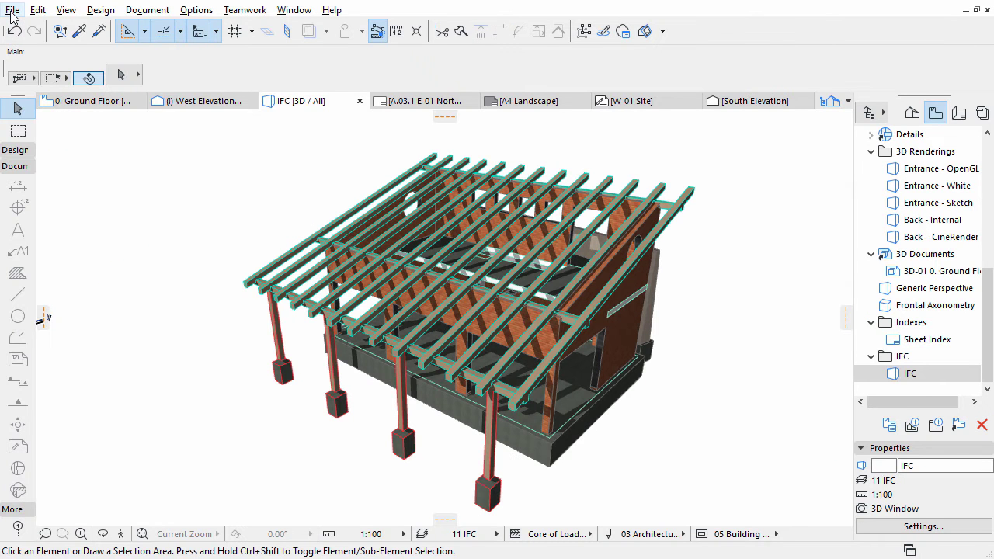
Step: Begin a Save As with file name 'IFC Project' and bring up the file-type choices
left_click(12, 11)
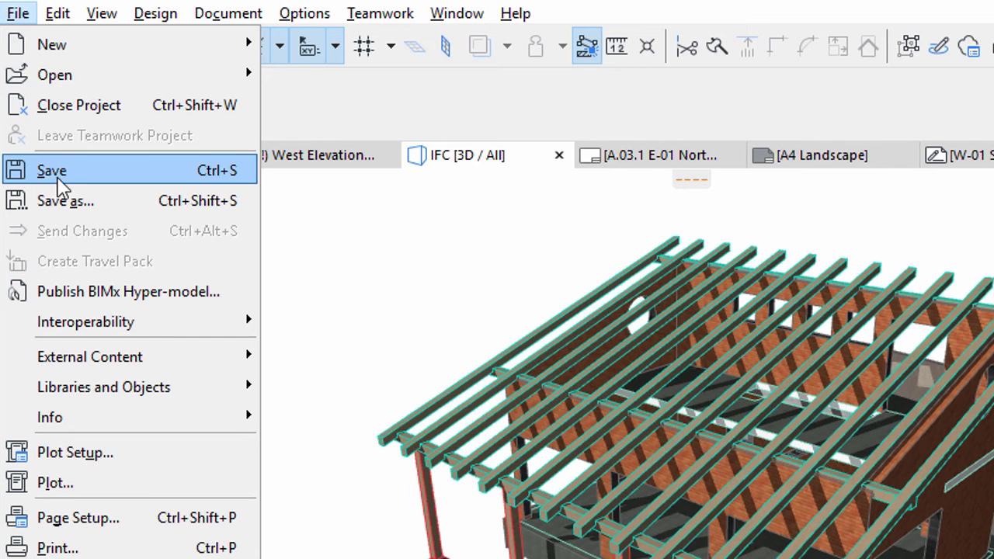
left_click(103, 199)
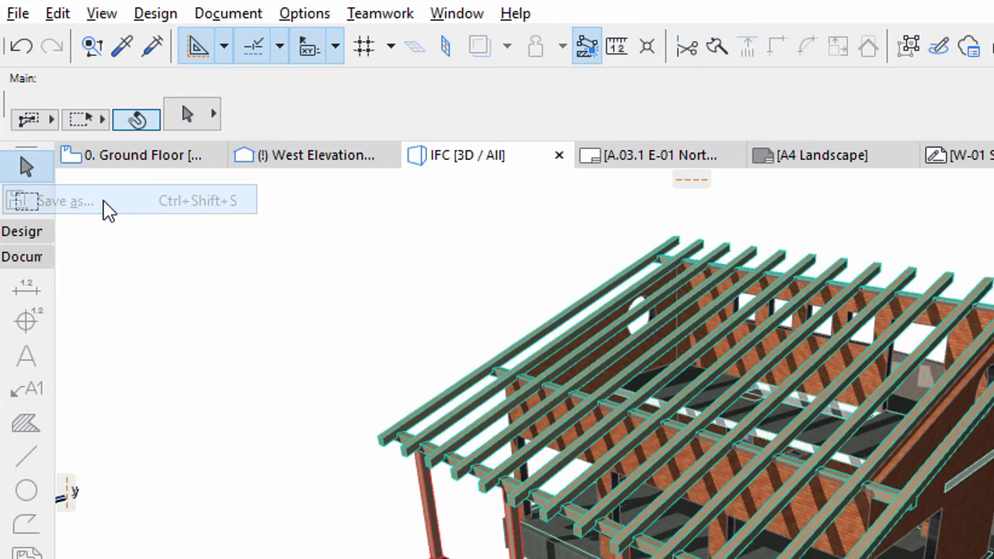
type("IFC Project")
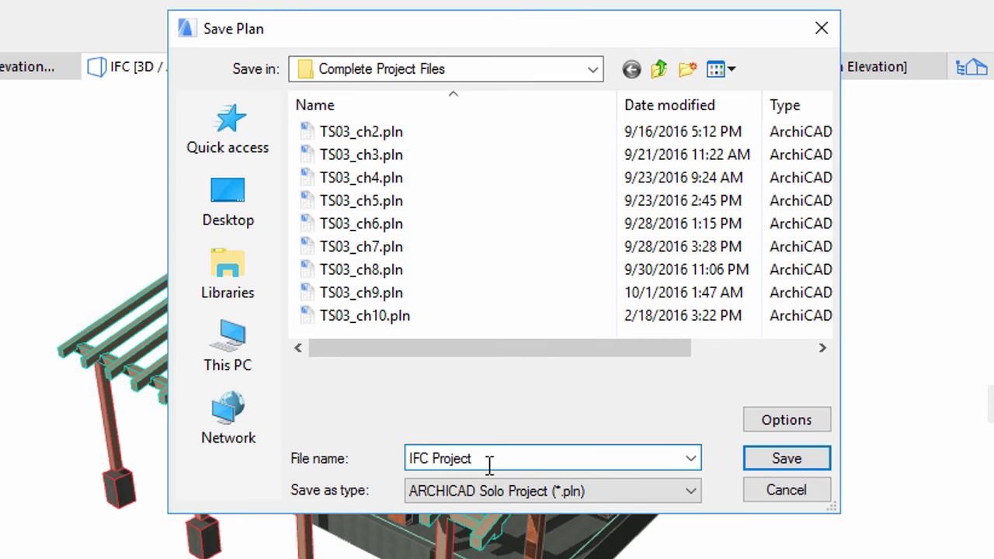
left_click(689, 492)
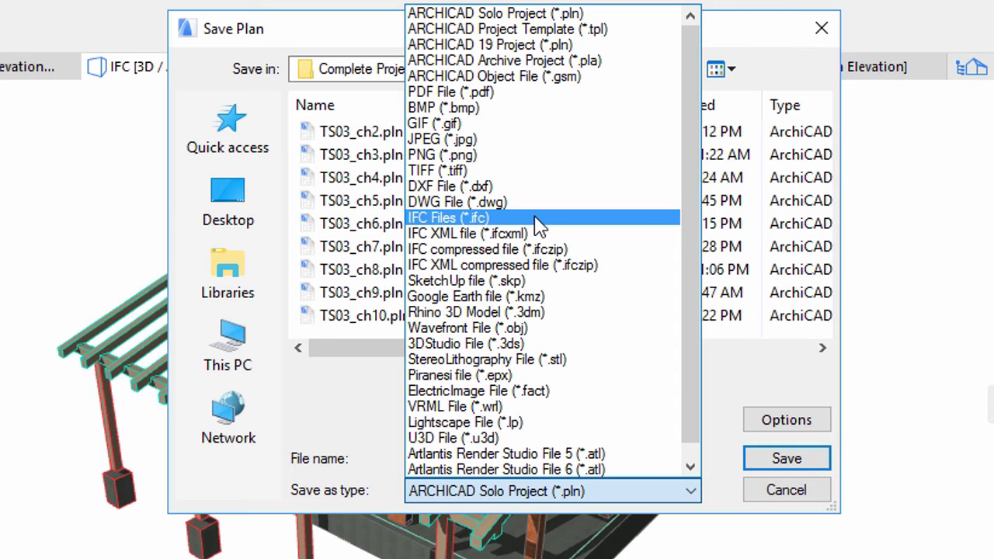
Step: Export visible elements on all stories as IFC Project.ifc with the General Translator
left_click(539, 223)
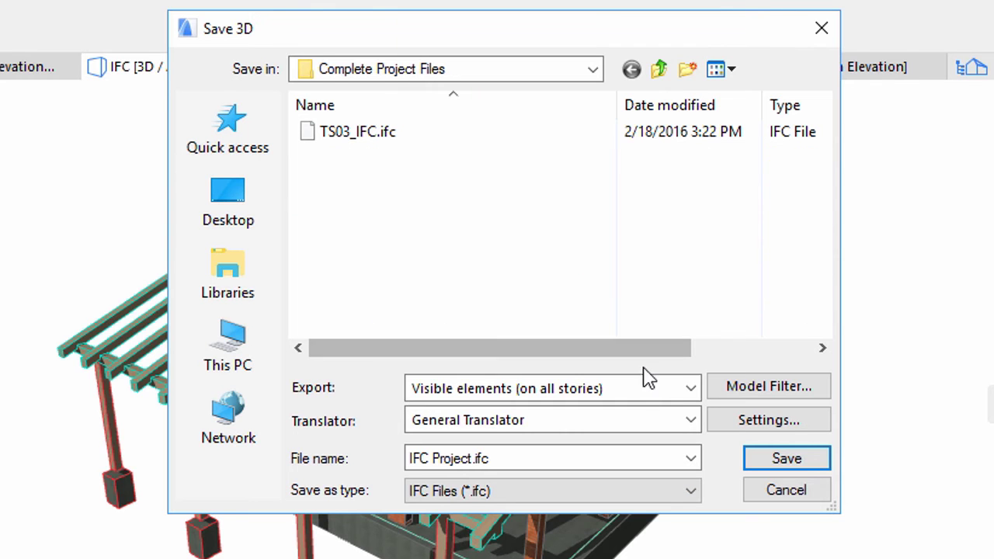
left_click(690, 388)
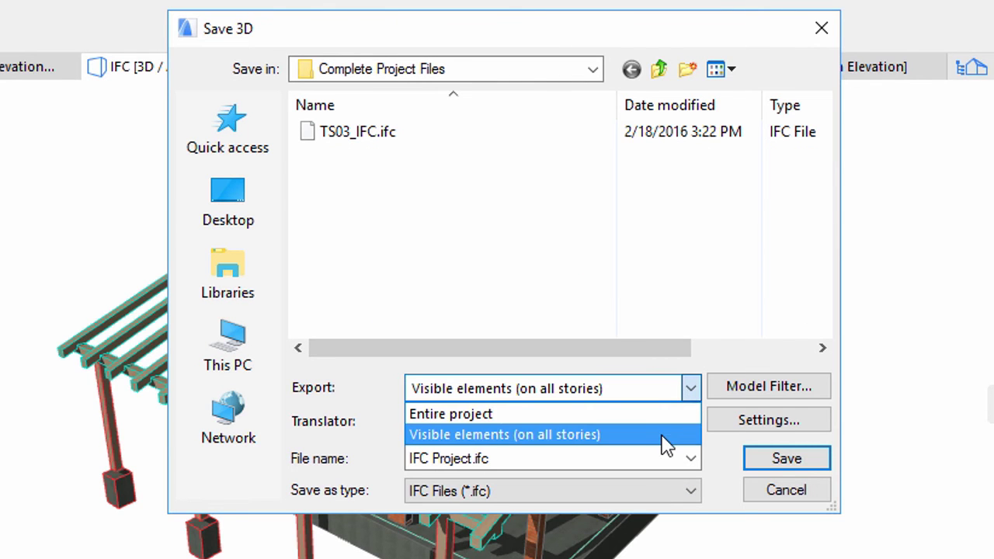
left_click(666, 435)
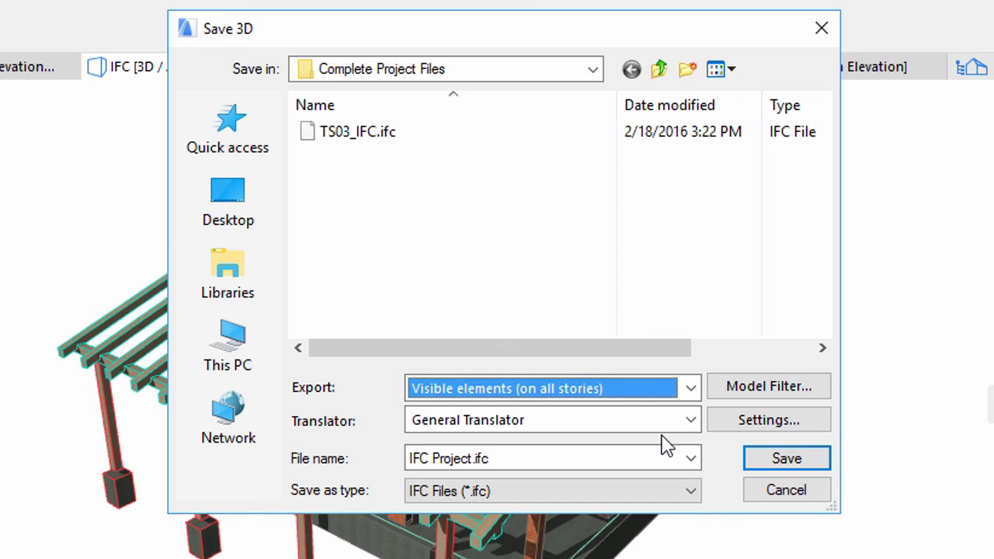
left_click(688, 419)
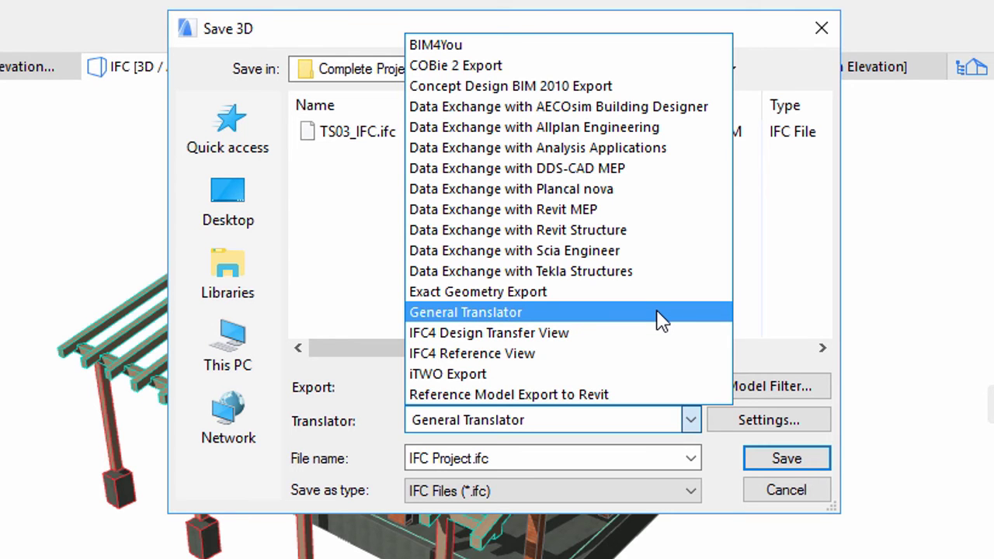
left_click(658, 318)
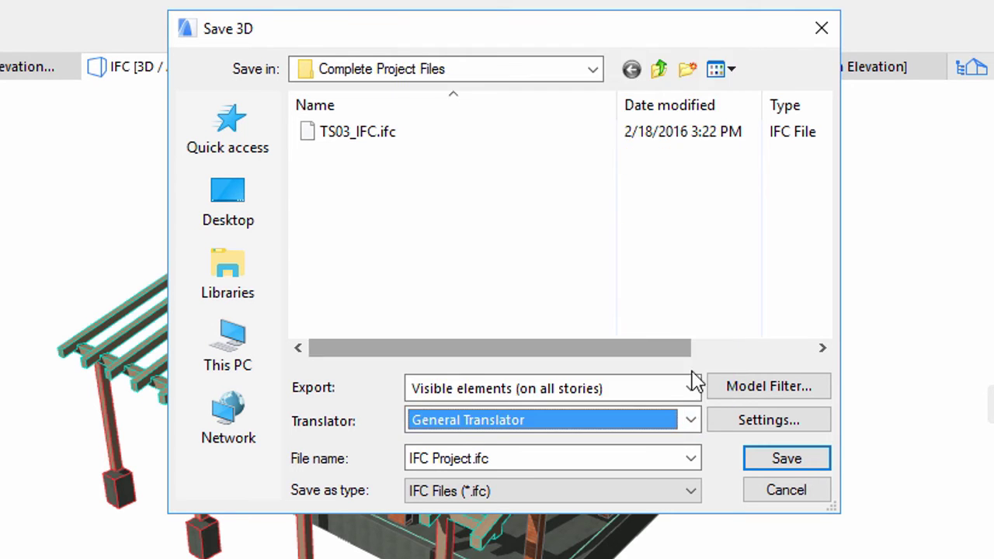
left_click(784, 459)
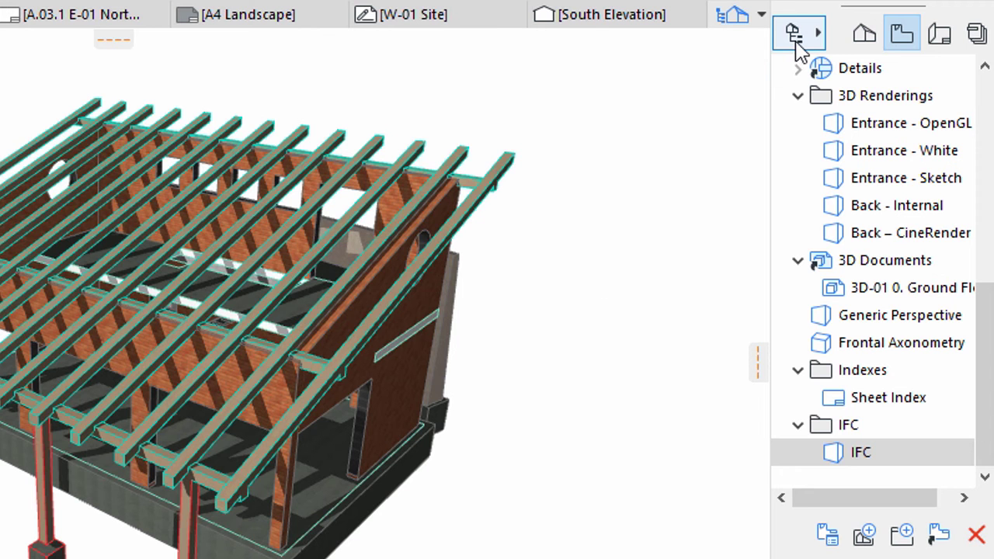
Step: In the Organizer's Publisher, create a new publisher set named '4 - IFC'
left_click(869, 116)
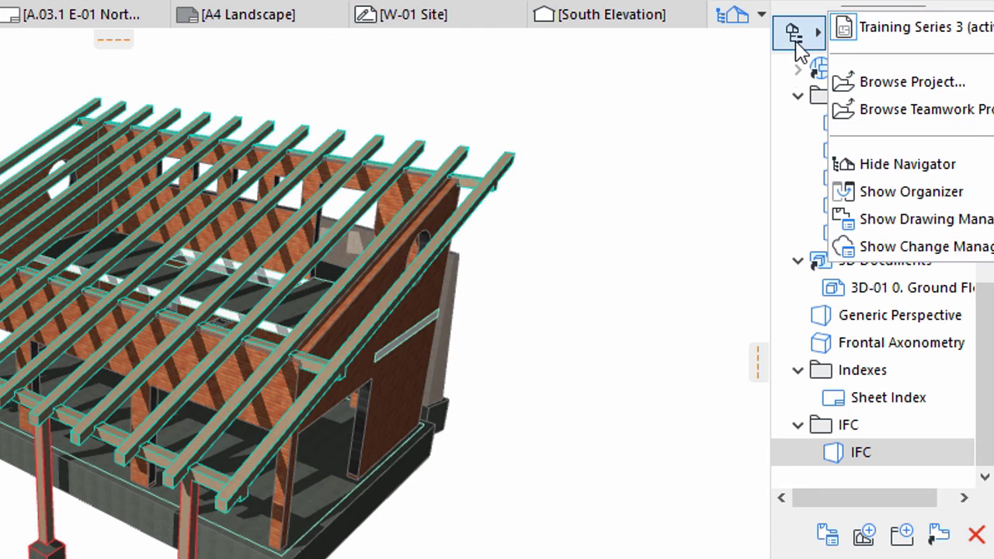
left_click(905, 192)
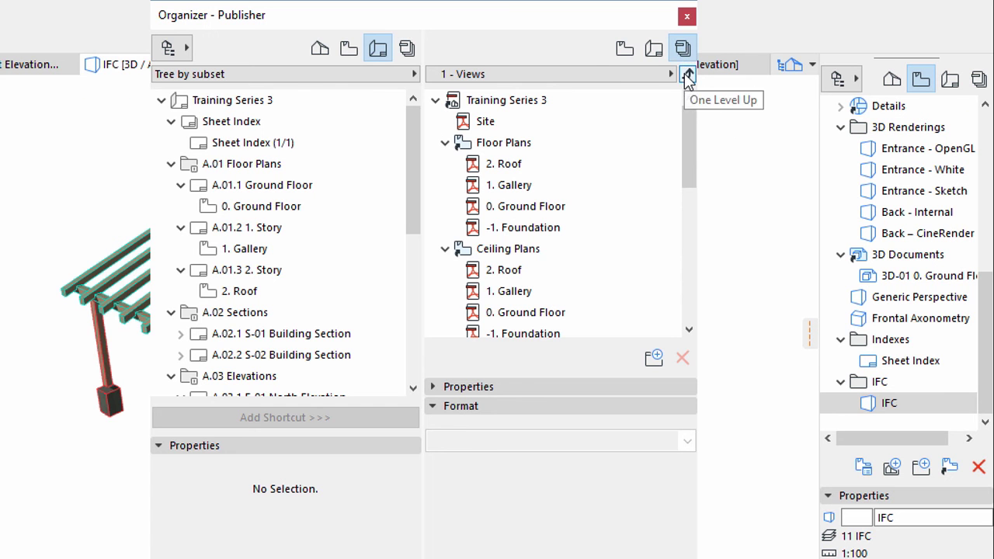
left_click(688, 75)
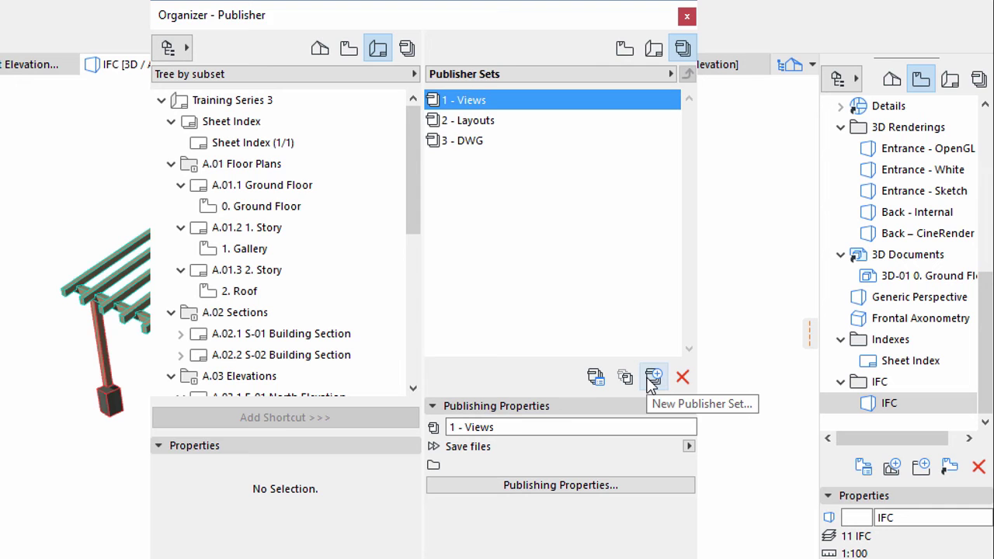
left_click(652, 378)
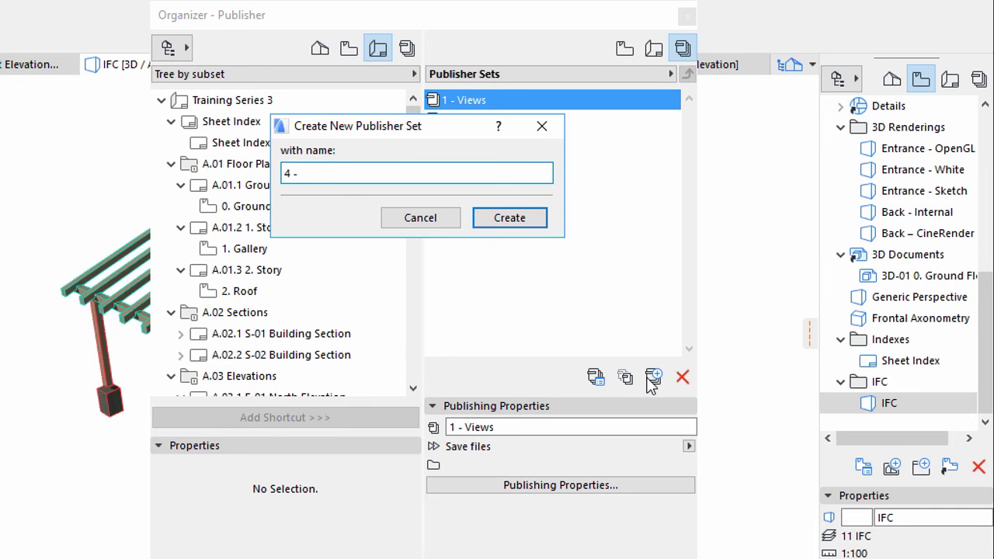
type("IFC")
left_click(491, 216)
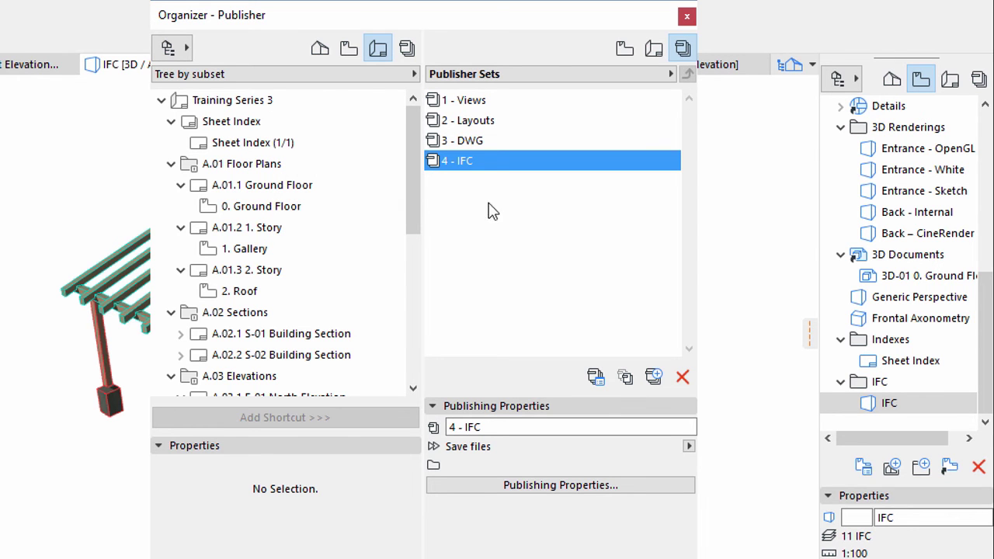
Step: Drag the saved IFC view from the View Map into the 4 - IFC set
double_click(466, 161)
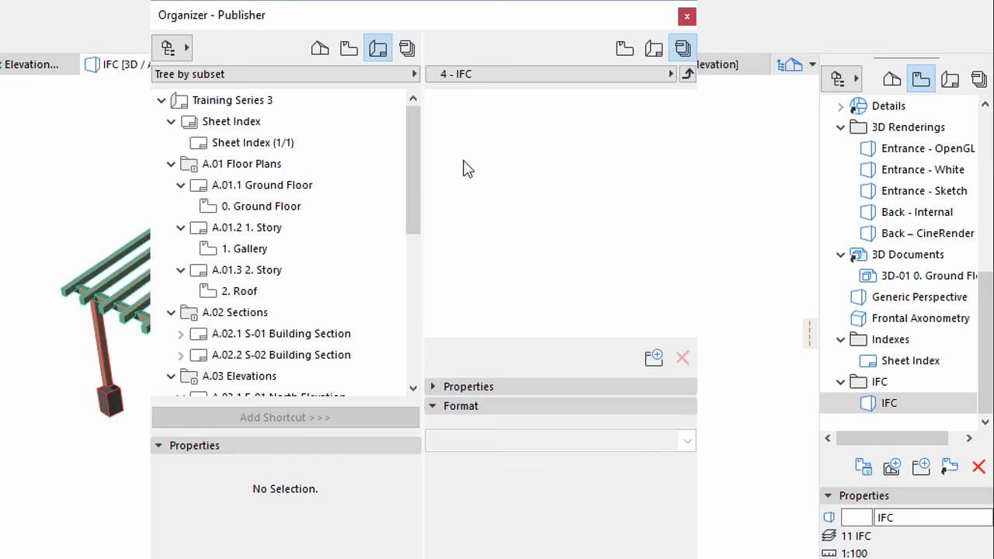
left_click(349, 49)
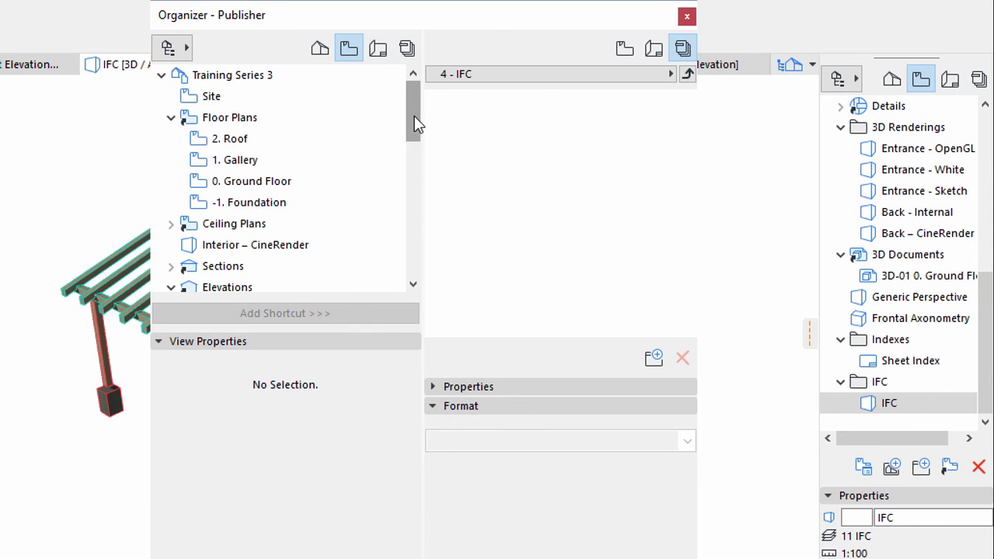
left_click_drag(414, 117, 357, 278)
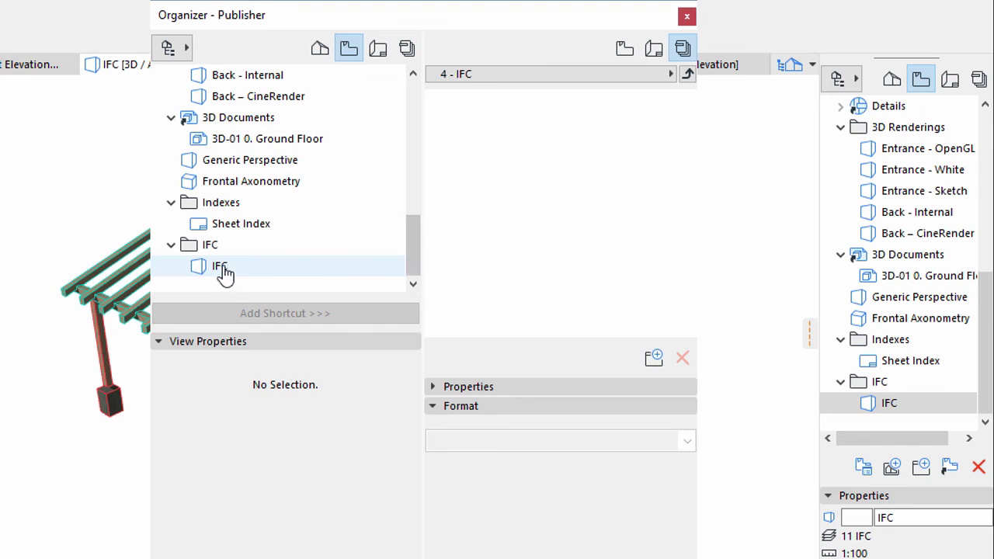
left_click_drag(221, 267, 236, 266)
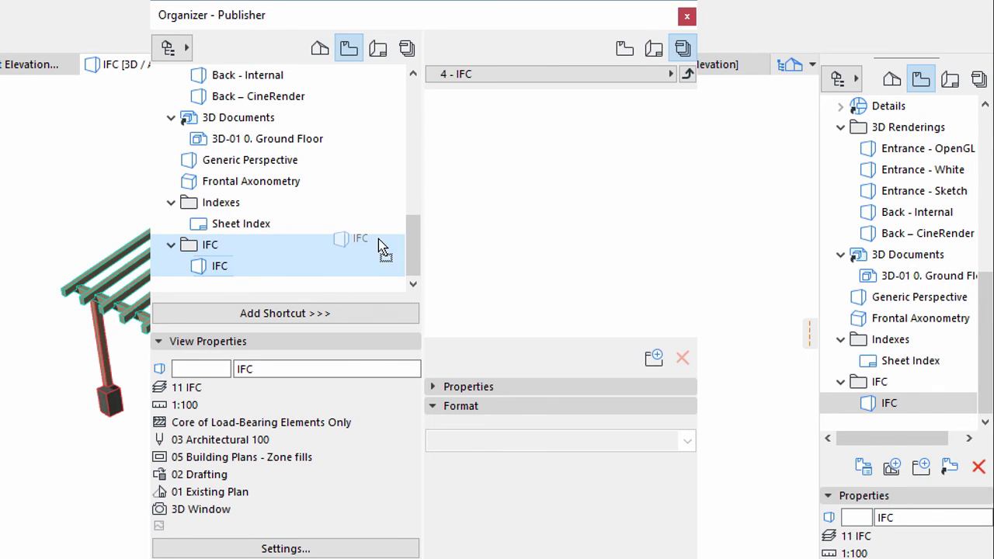
left_click_drag(236, 267, 516, 145)
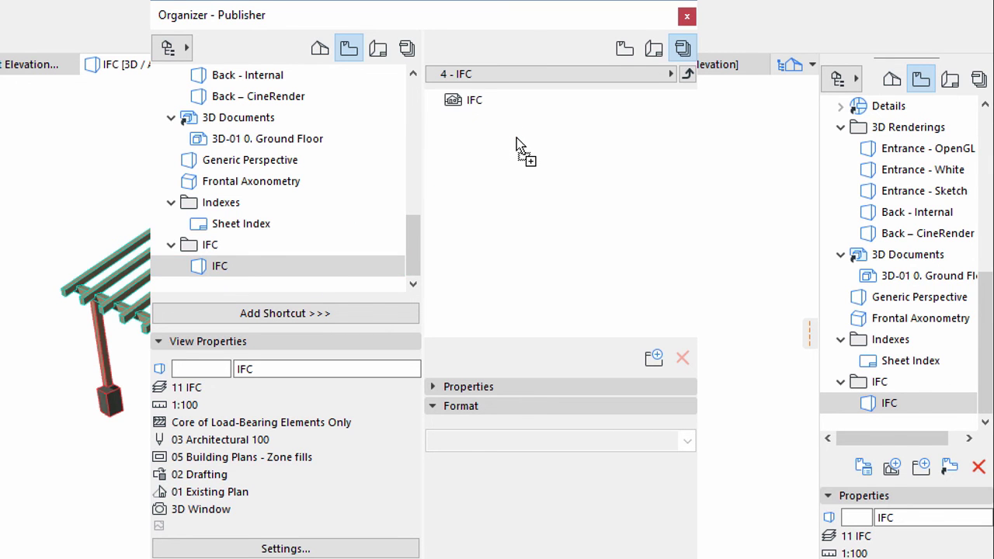
Step: Set the IFC item's output format to IFC file
left_click(470, 109)
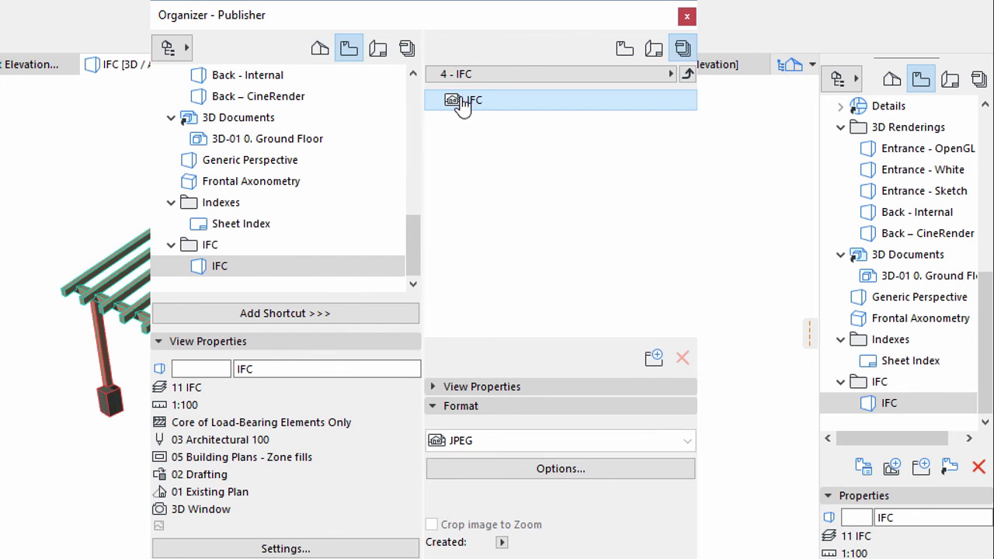
left_click(687, 441)
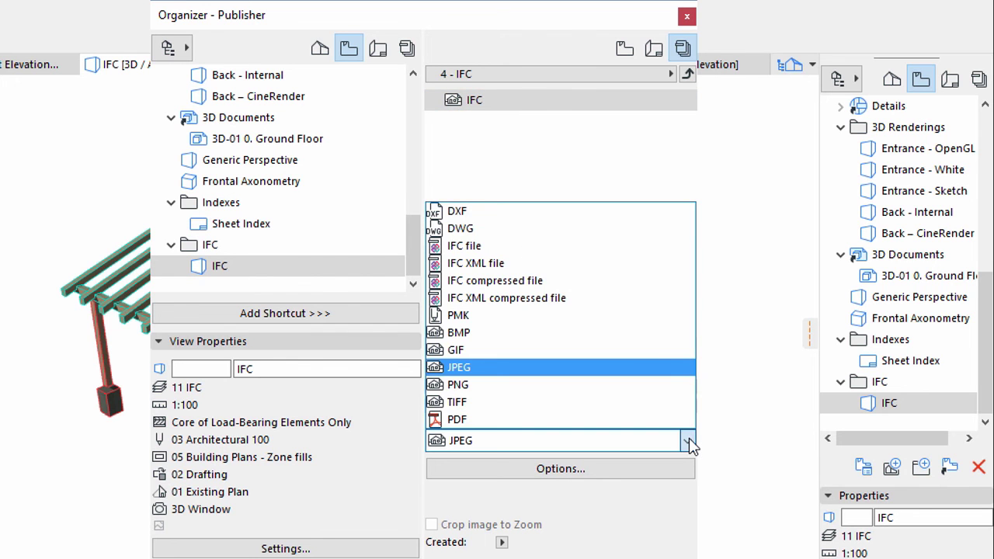
left_click(503, 247)
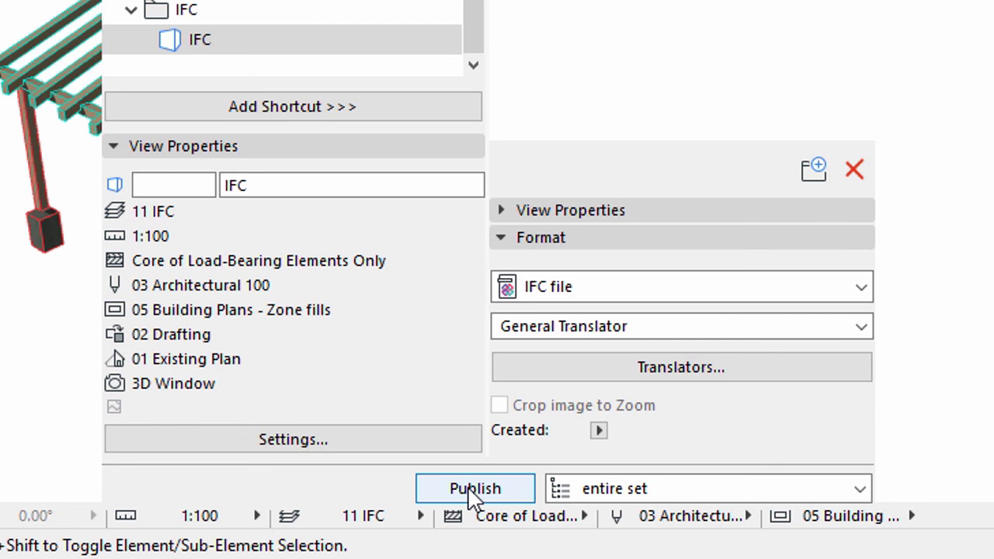
Step: Publish the 4 - IFC set to IFC.ifc, dismiss the report and close the Organizer
left_click(470, 489)
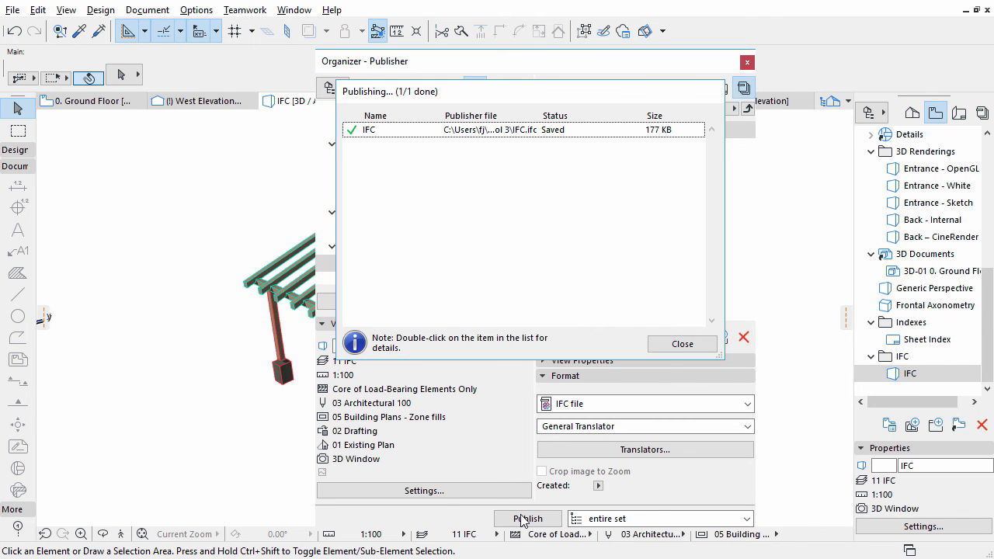
left_click(672, 348)
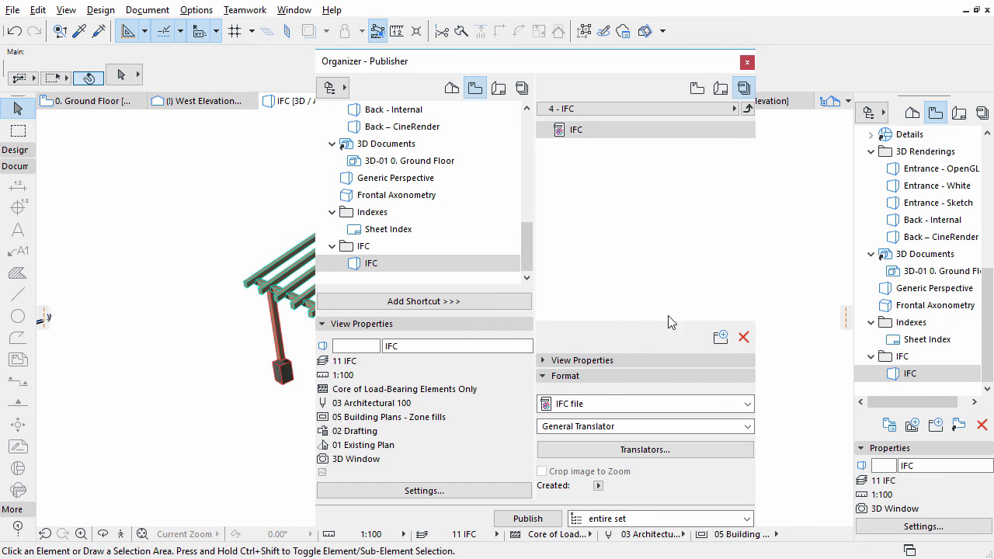
left_click(744, 61)
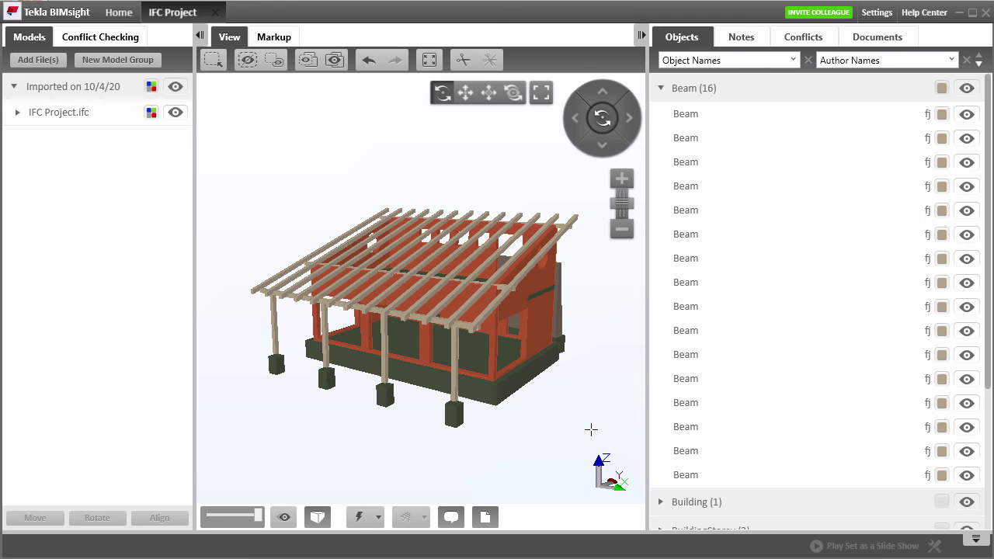
Step: Select the foundation slab, wall frame and roof beams while orbiting to the house's short end
left_click(544, 367)
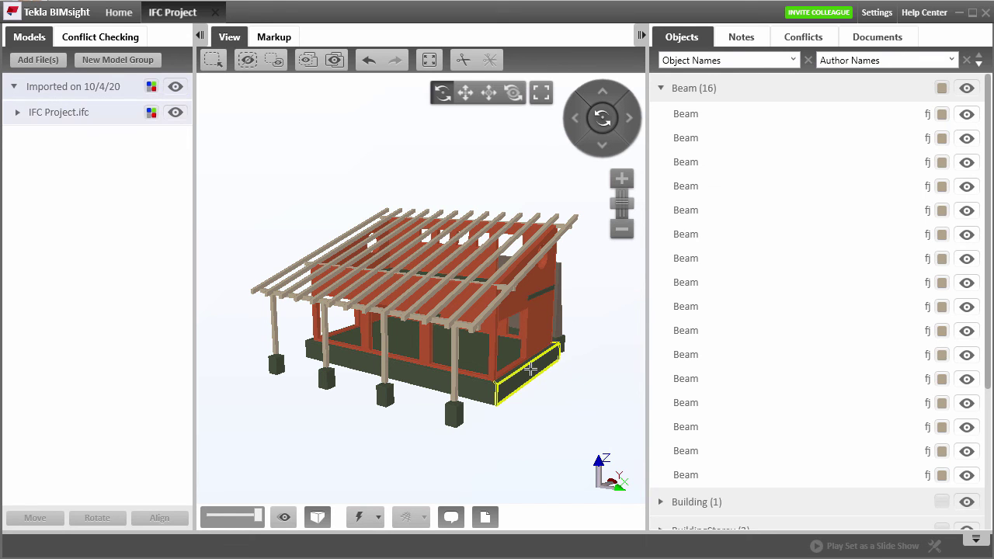
left_click(498, 339)
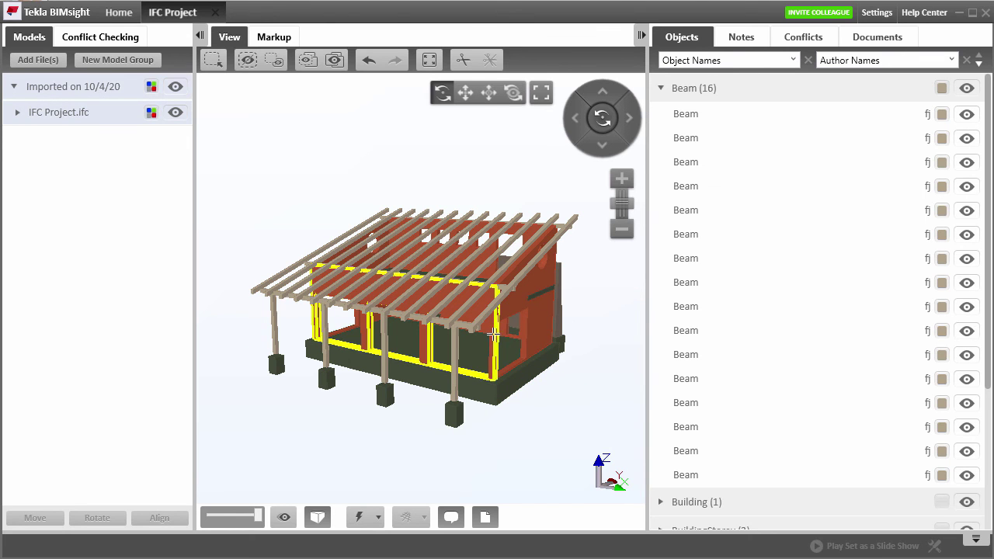
mouse_move(494, 335)
left_mouse_down()
mouse_move(478, 340)
mouse_move(386, 307)
left_mouse_up()
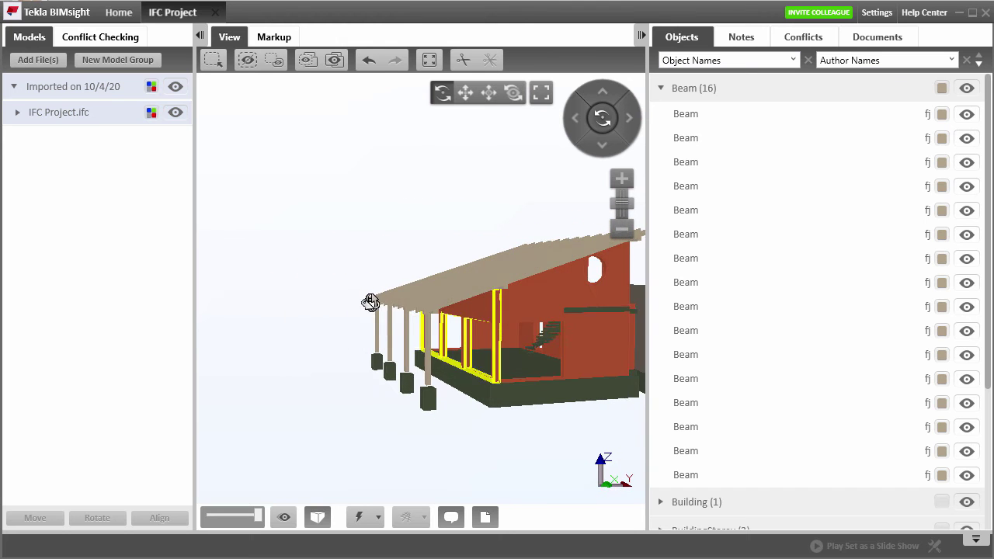
mouse_move(525, 334)
left_mouse_down()
mouse_move(399, 329)
mouse_move(371, 348)
left_mouse_up()
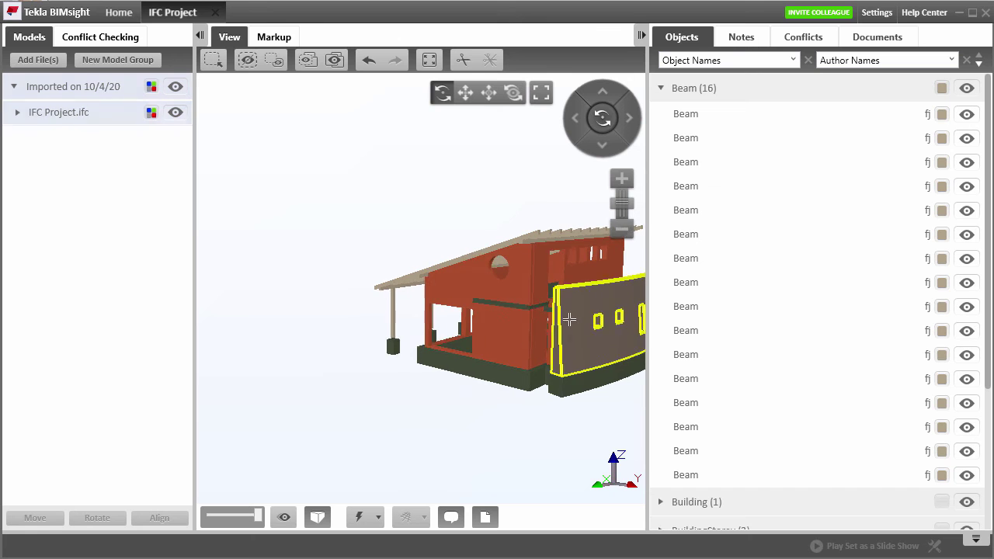
left_click(440, 335)
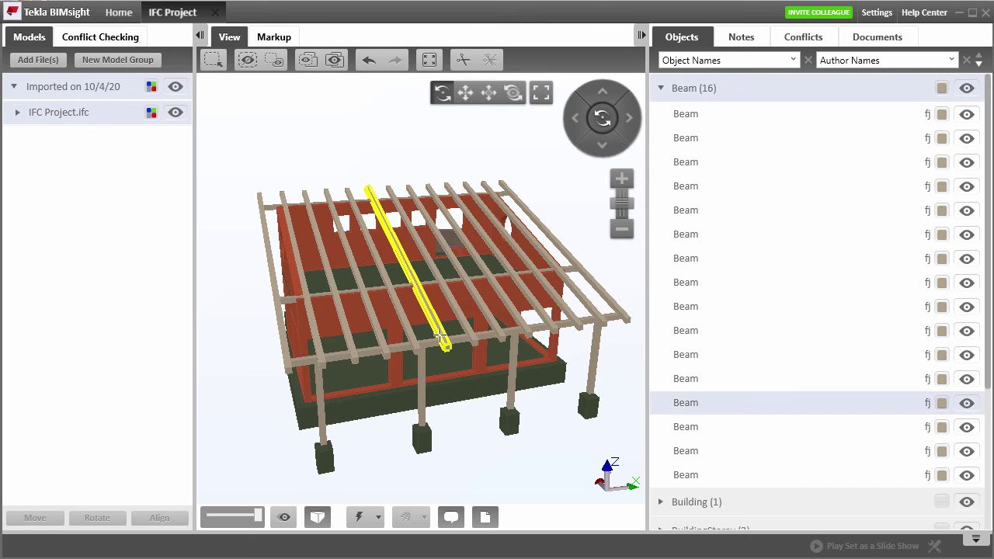
left_click(432, 339)
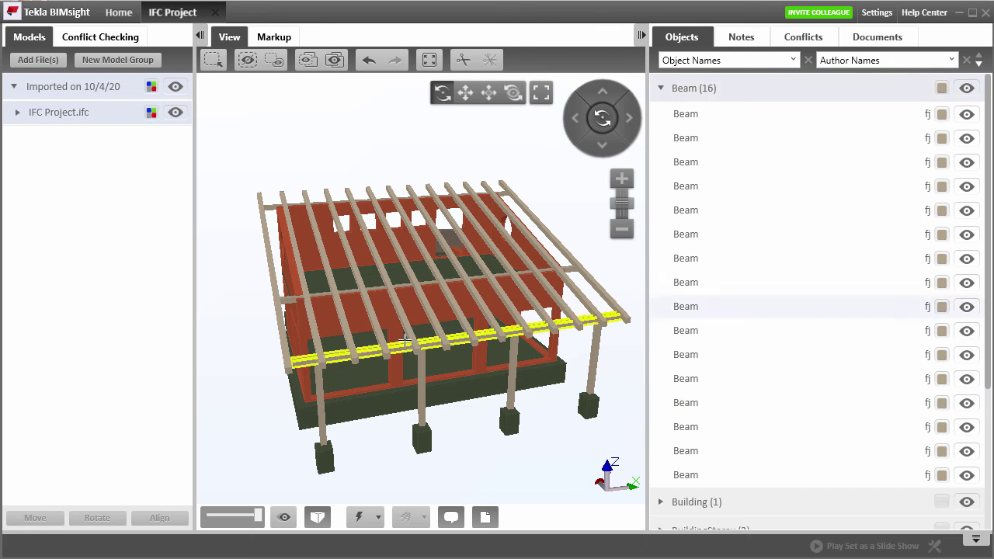